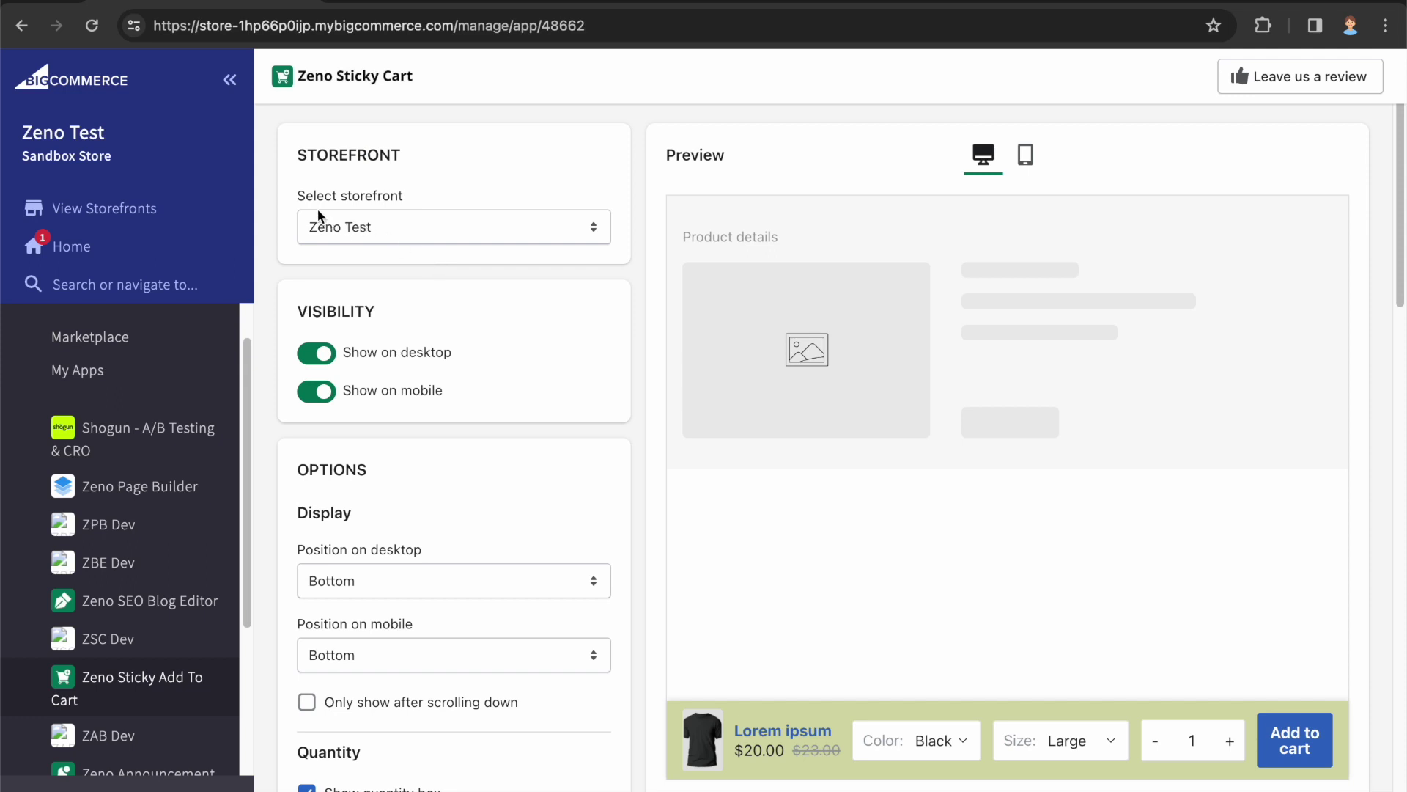
# - Switch to the Zeno Test 2 storefront's settings, then back to Zeno Test
pyautogui.click(402, 225)
pyautogui.click(422, 186)
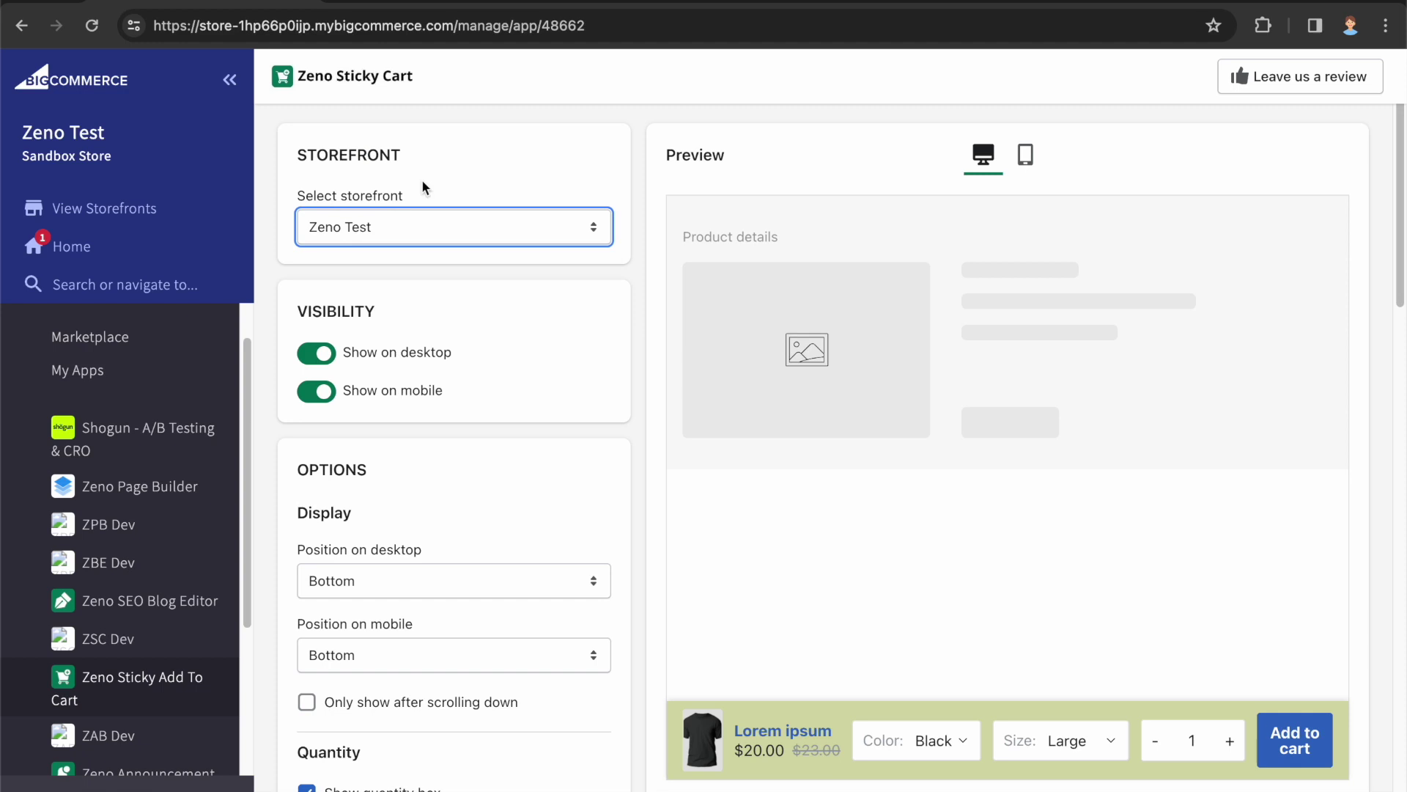
pyautogui.click(375, 225)
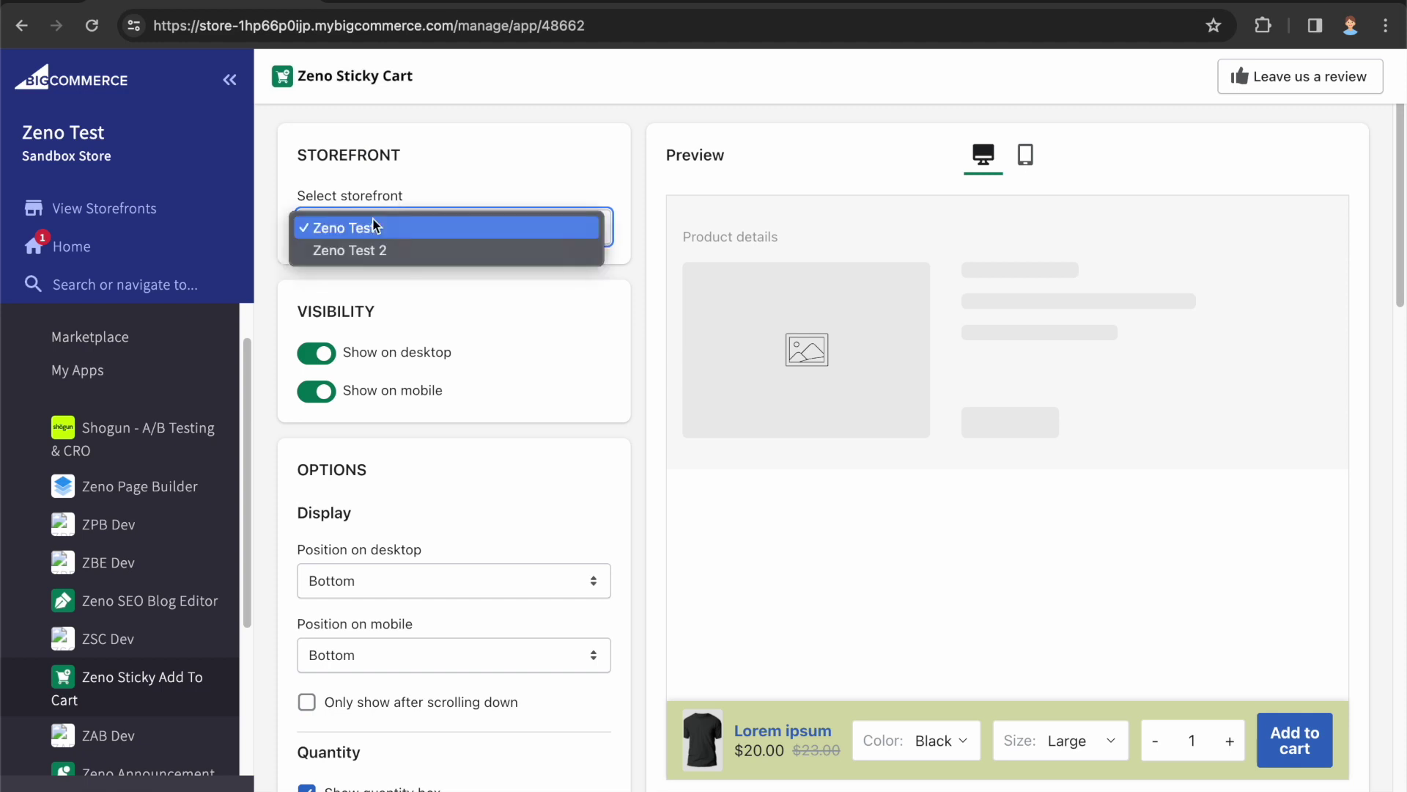
pyautogui.click(365, 250)
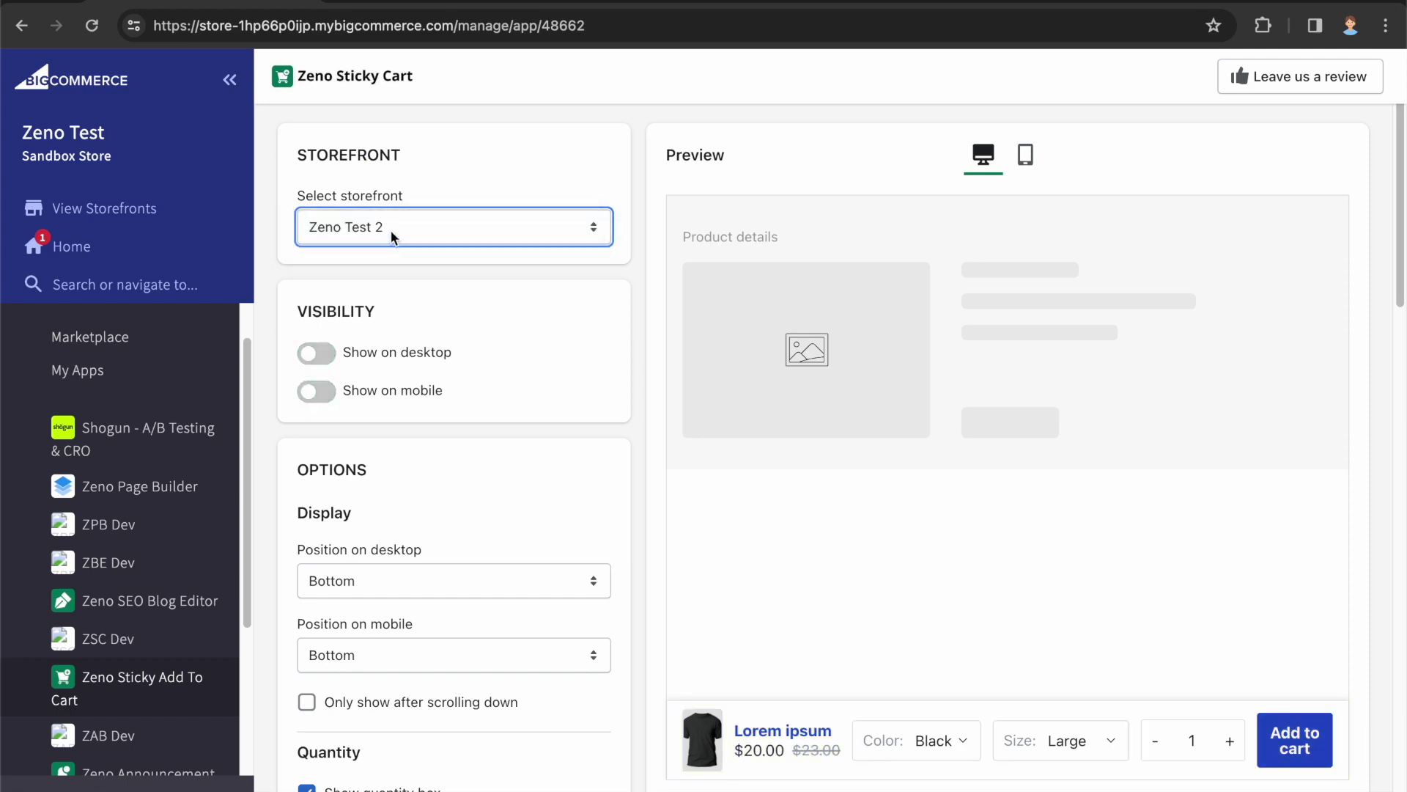
pyautogui.click(403, 219)
pyautogui.press('Up')
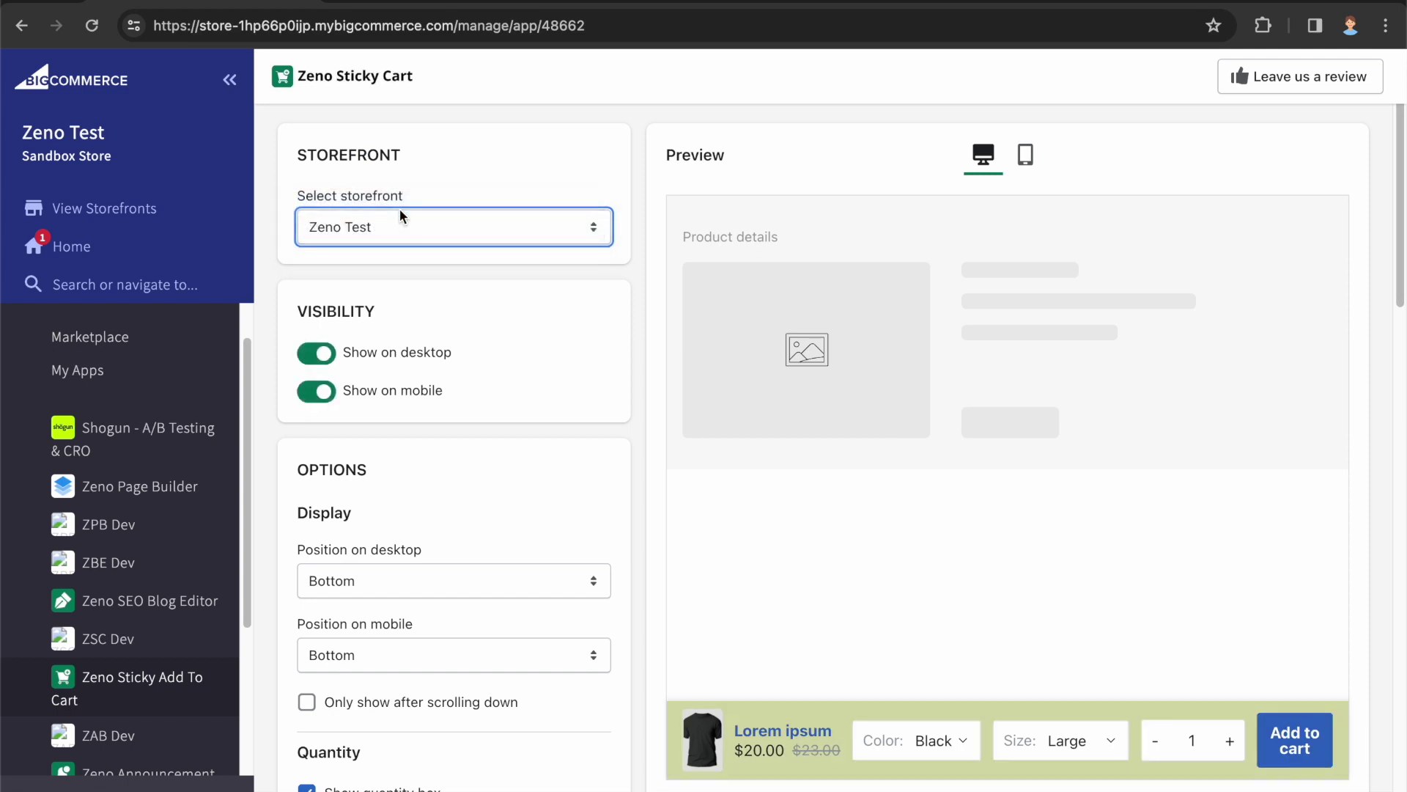
# - Turn the desktop bar off and on, re-enable mobile, and check the mobile preview
pyautogui.moveTo(308, 312); pyautogui.dragTo(377, 316)
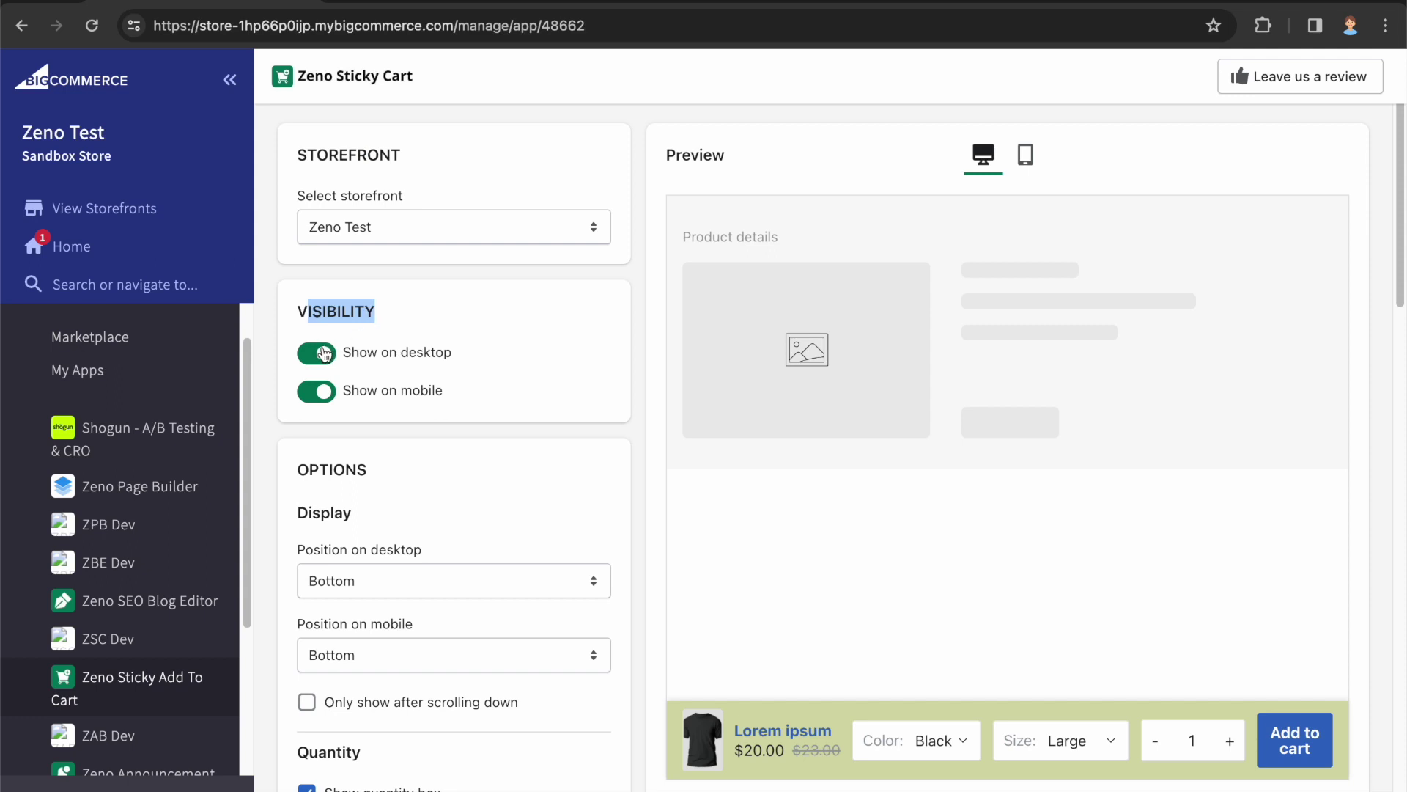
pyautogui.click(319, 353)
pyautogui.click(320, 392)
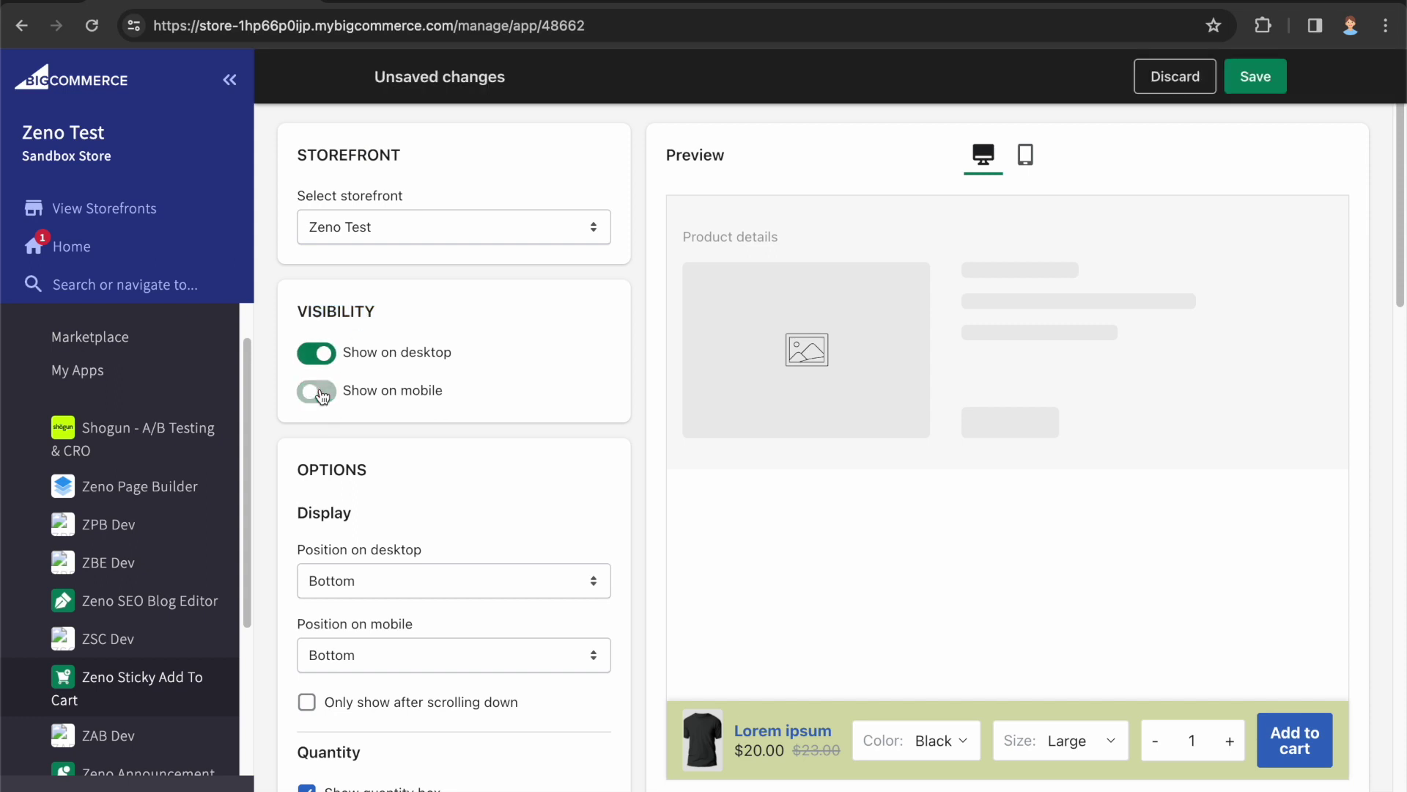
pyautogui.click(319, 392)
pyautogui.click(1026, 156)
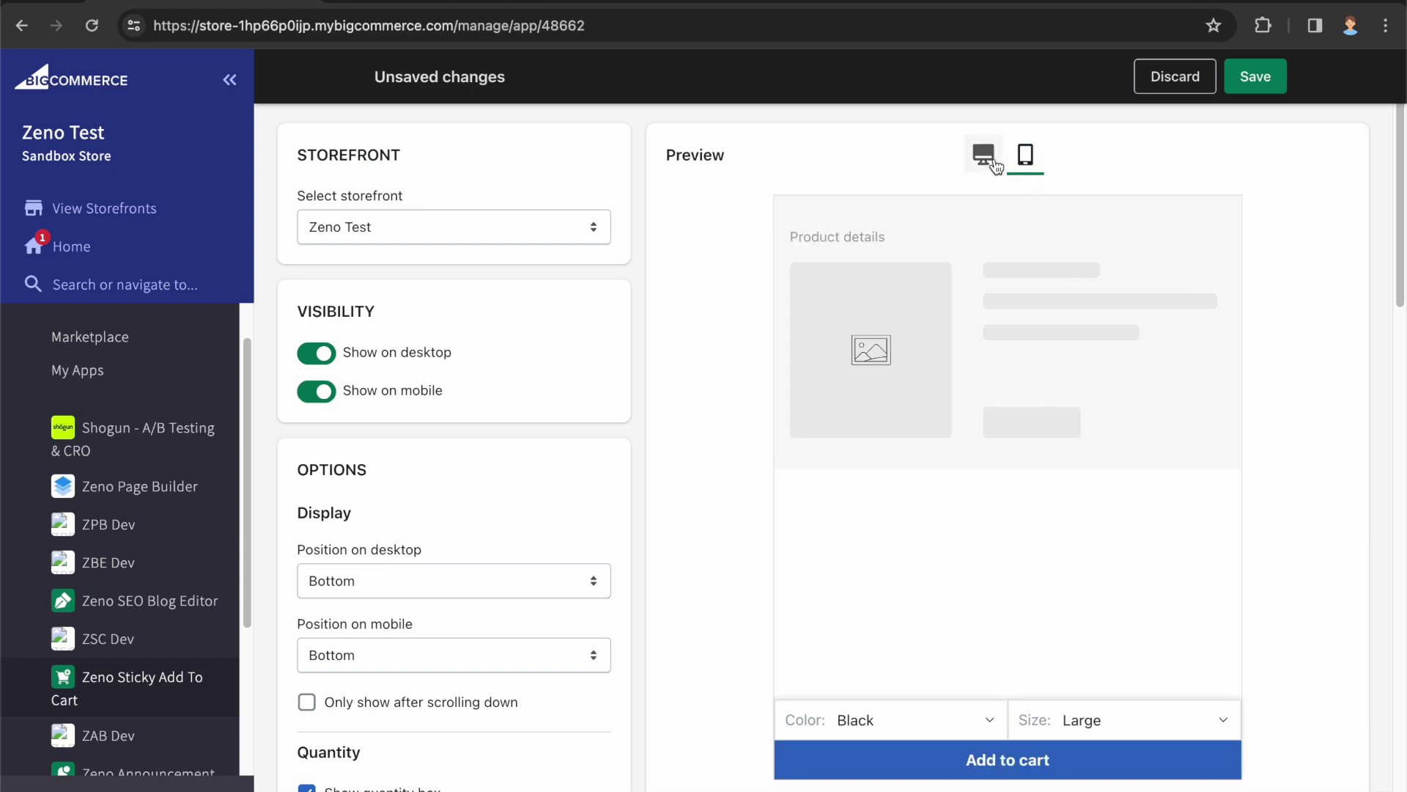
pyautogui.click(986, 164)
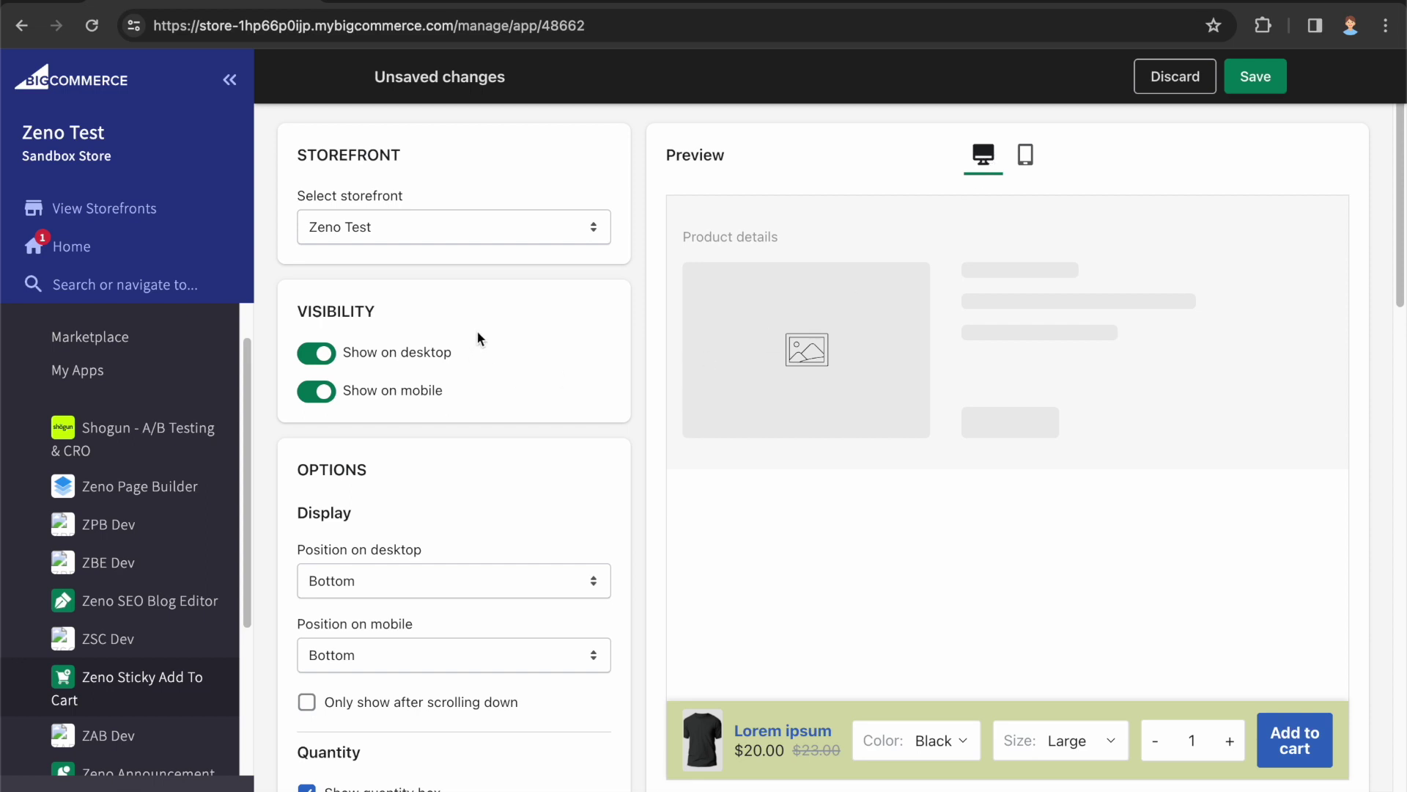
pyautogui.scroll(-2, 478, 337)
pyautogui.scroll(-2, 477, 338)
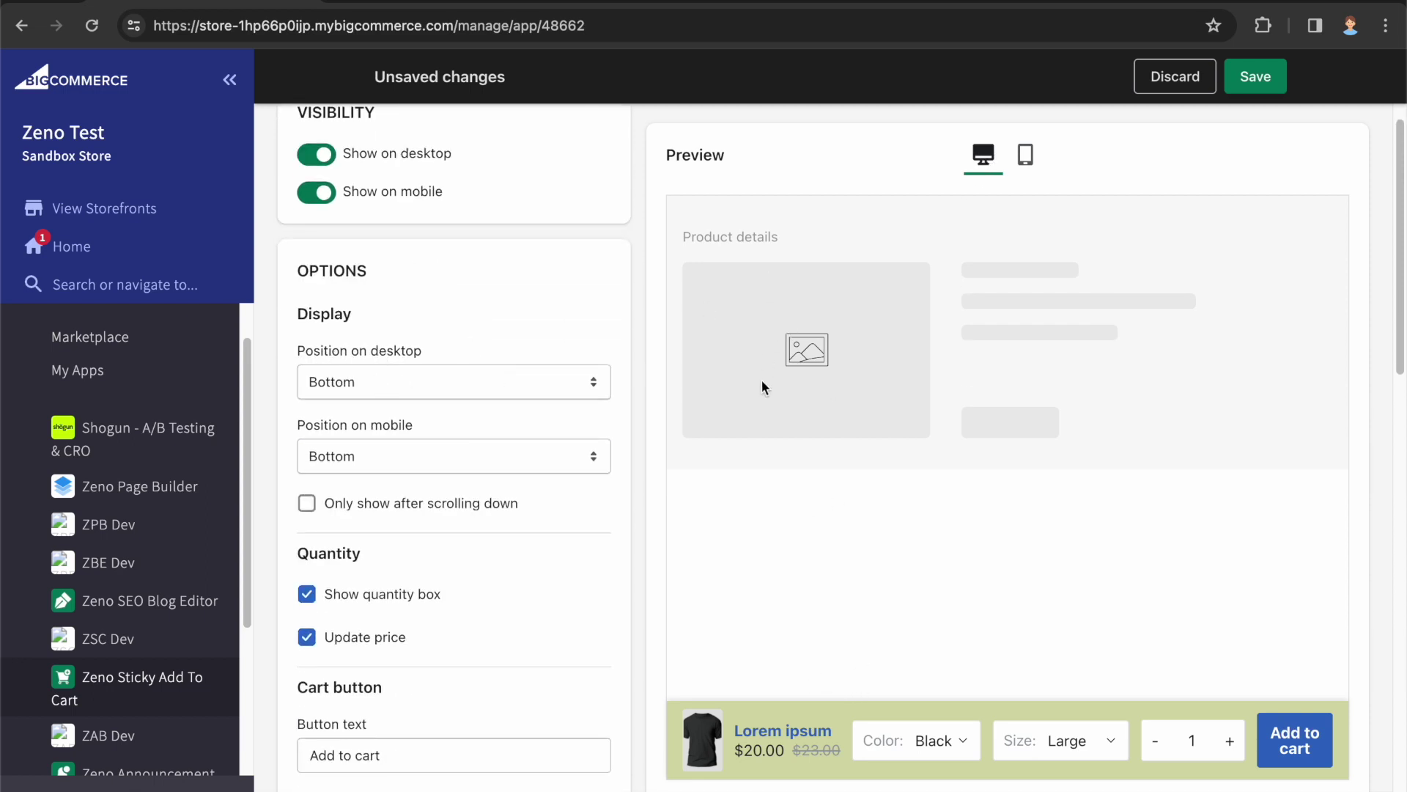
# - Set the desktop bar Position to Top and compare the mobile and desktop previews
pyautogui.click(520, 387)
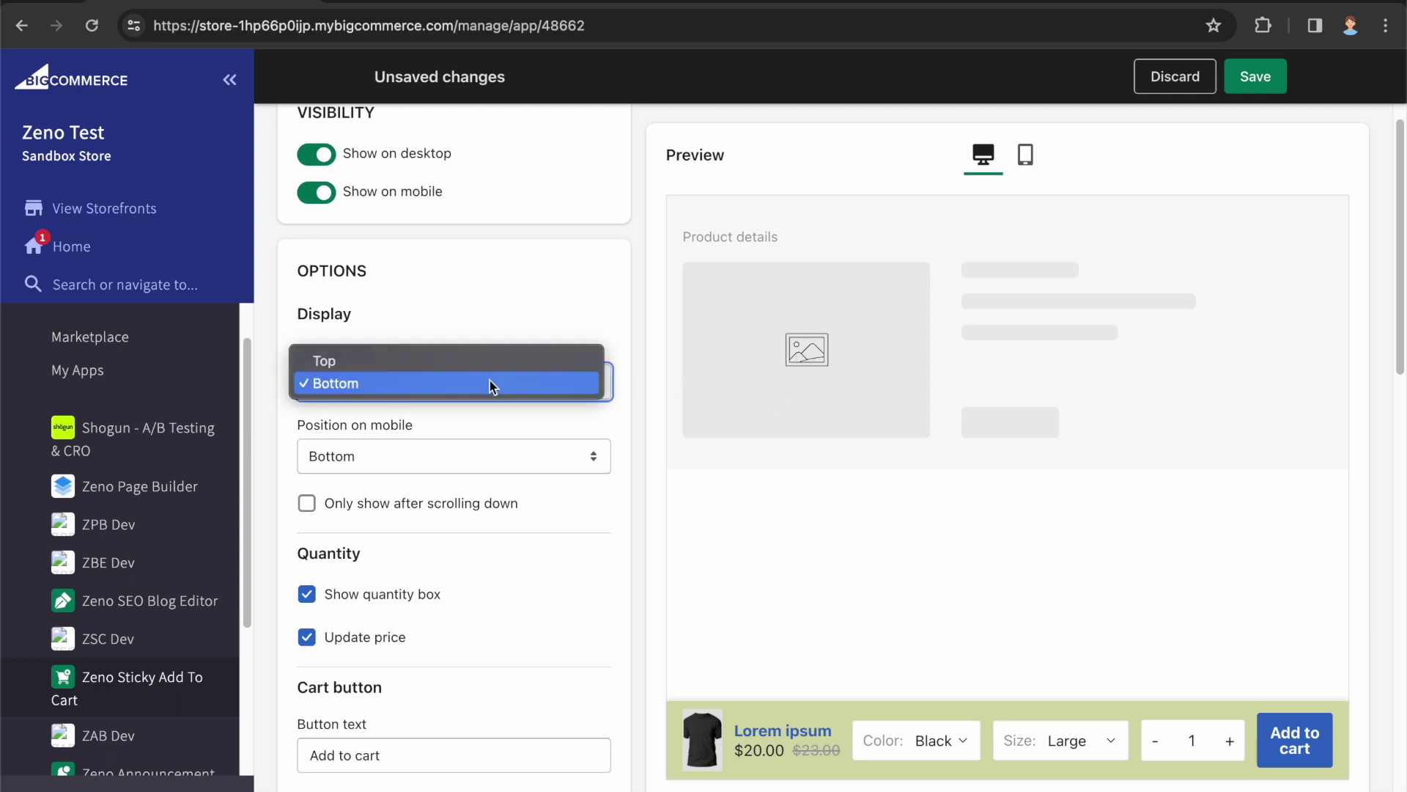
pyautogui.click(424, 355)
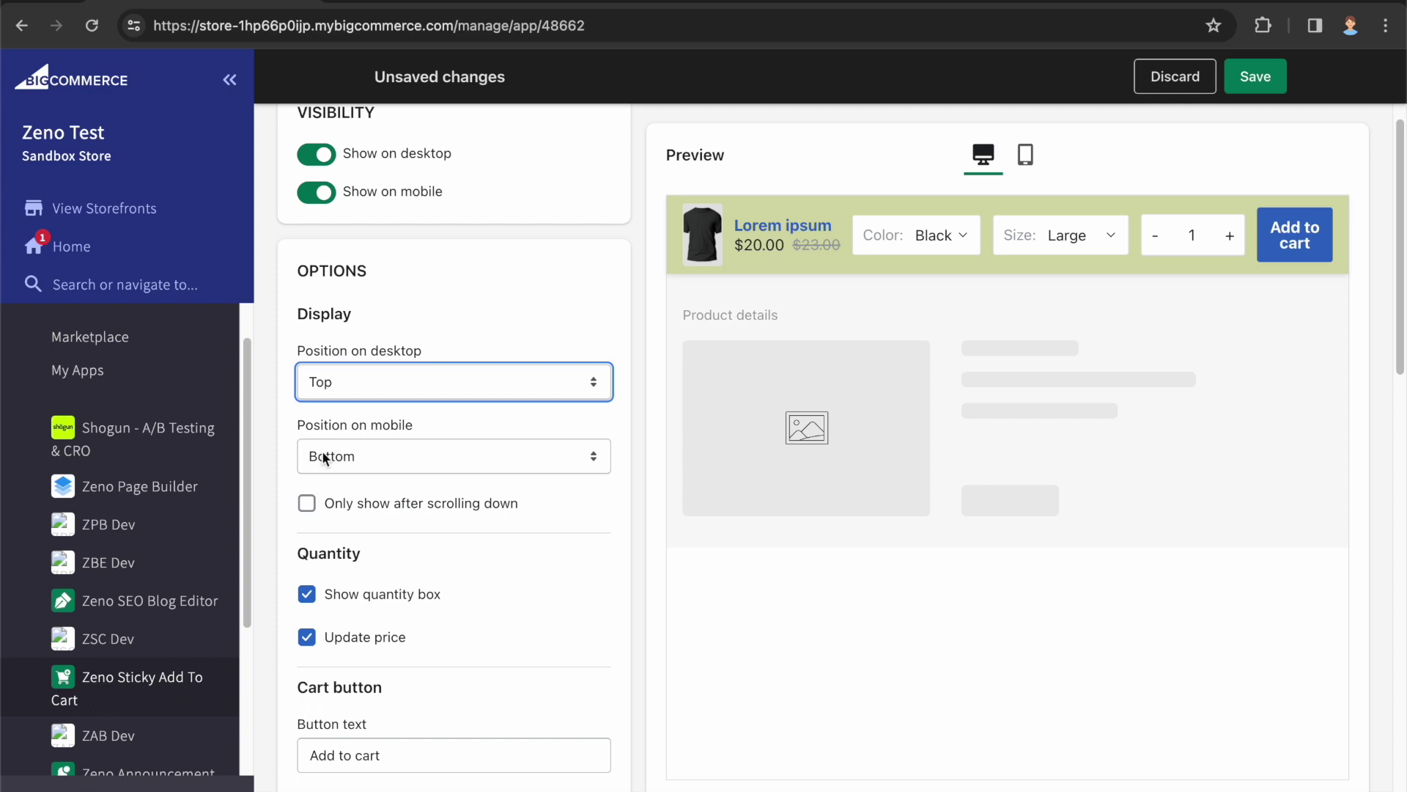
pyautogui.click(768, 299)
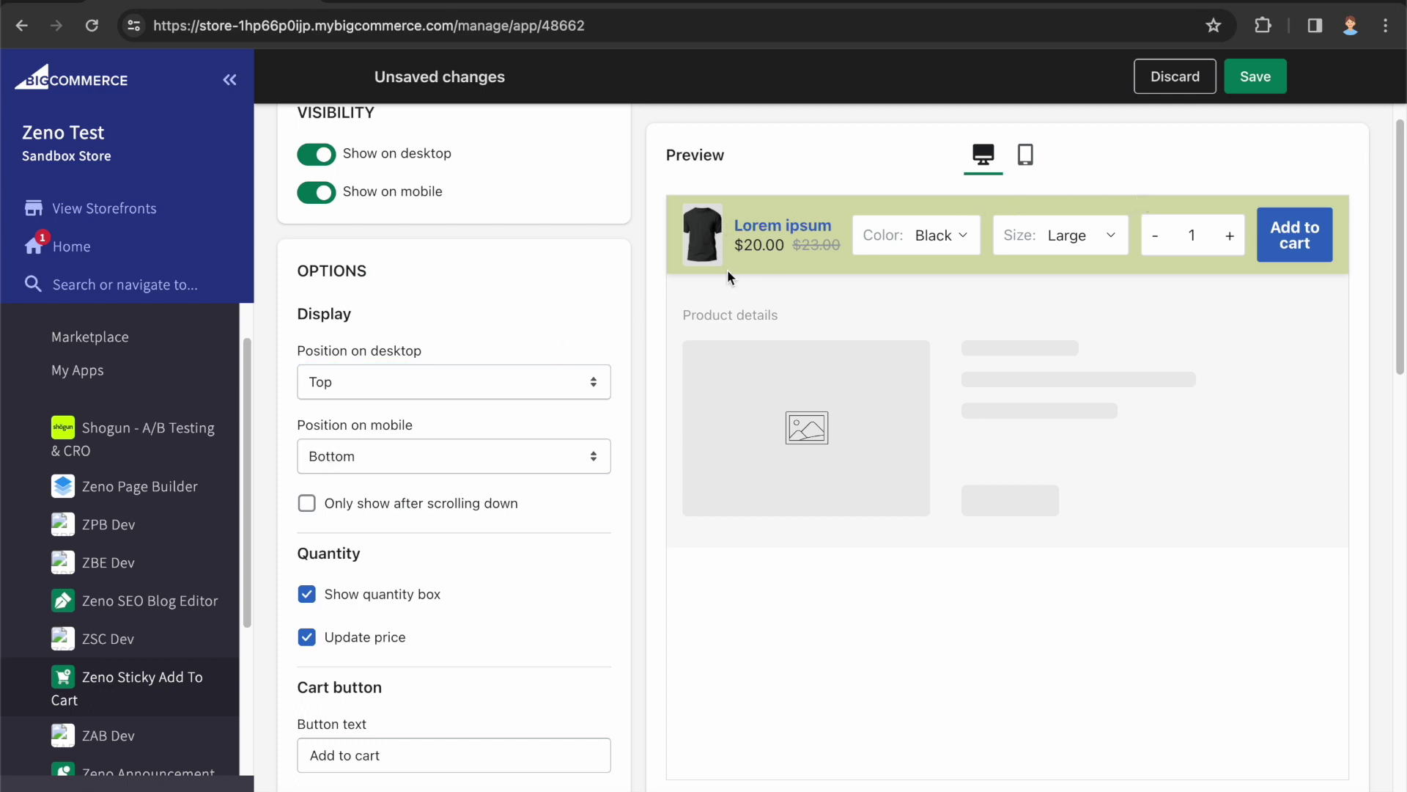
pyautogui.click(1024, 154)
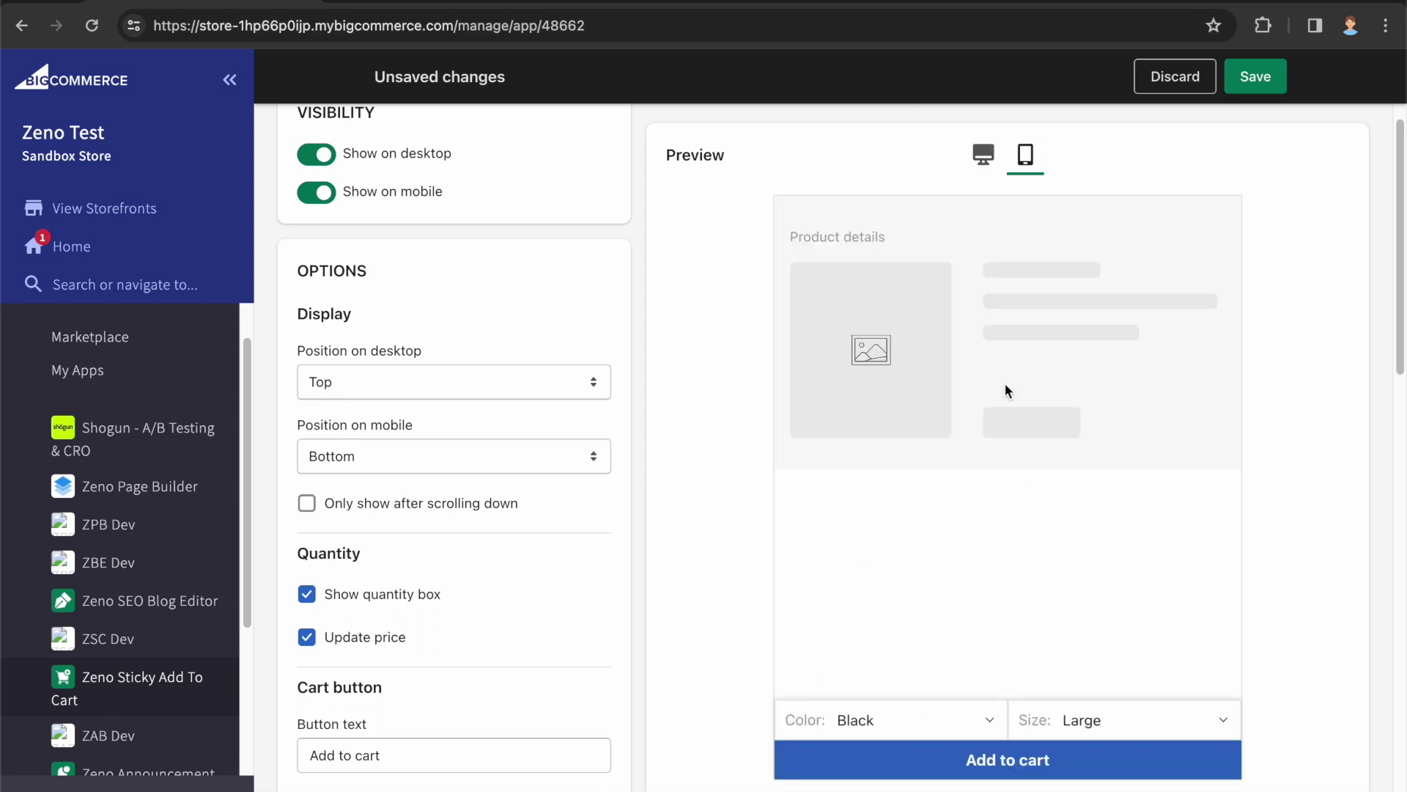
pyautogui.click(984, 155)
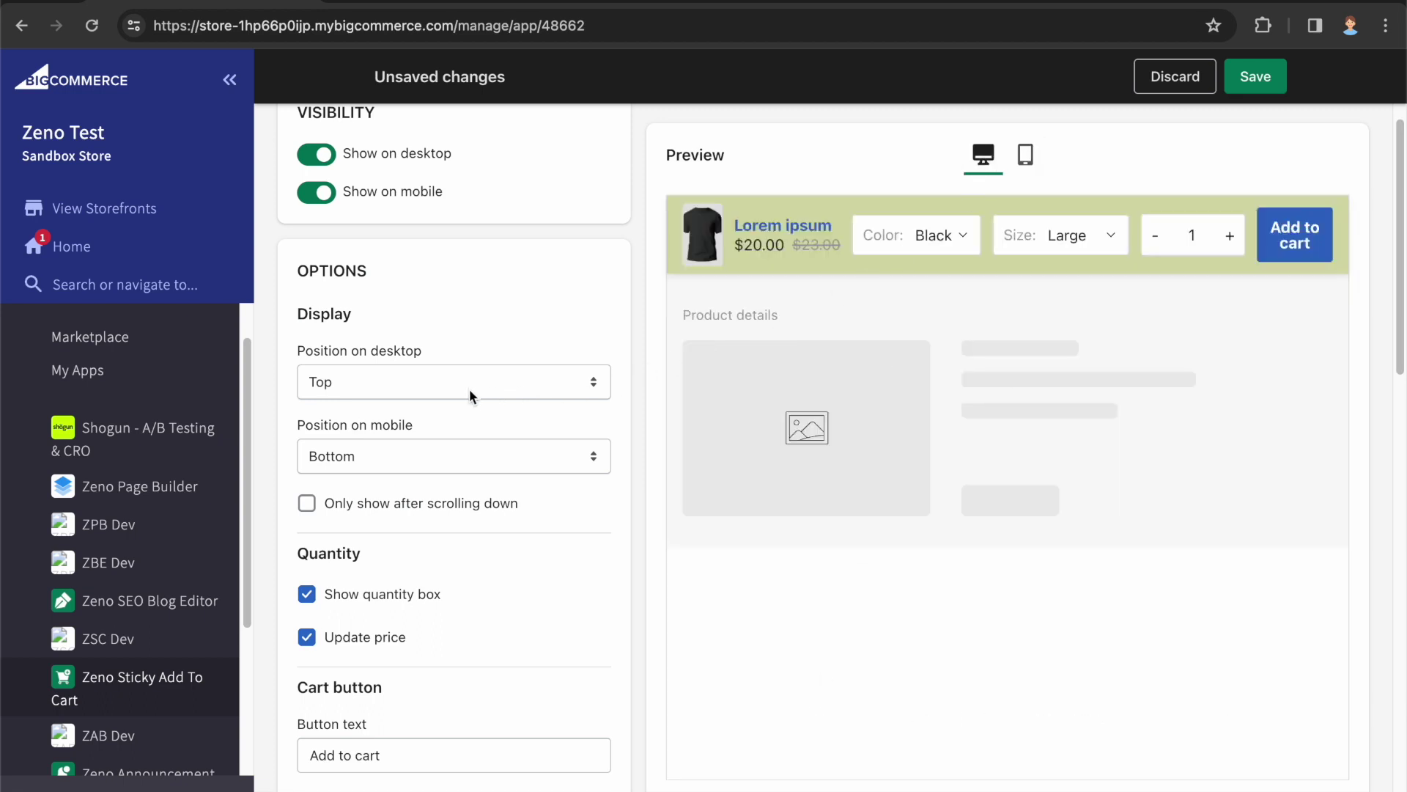
pyautogui.scroll(-1, 470, 396)
pyautogui.scroll(-2, 467, 409)
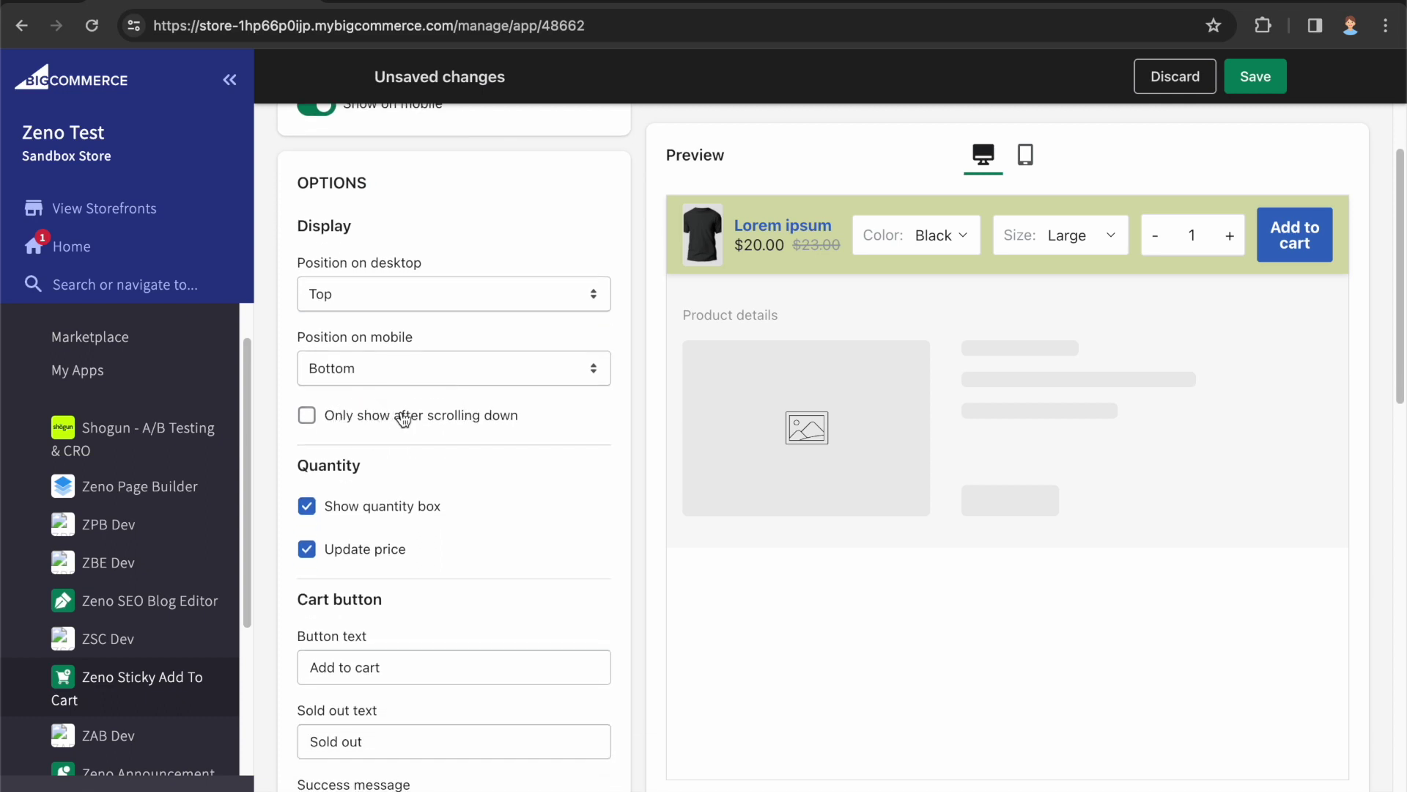
# - Enable 'Only show after scrolling down' at 200 px and toggle the quantity box
pyautogui.click(403, 419)
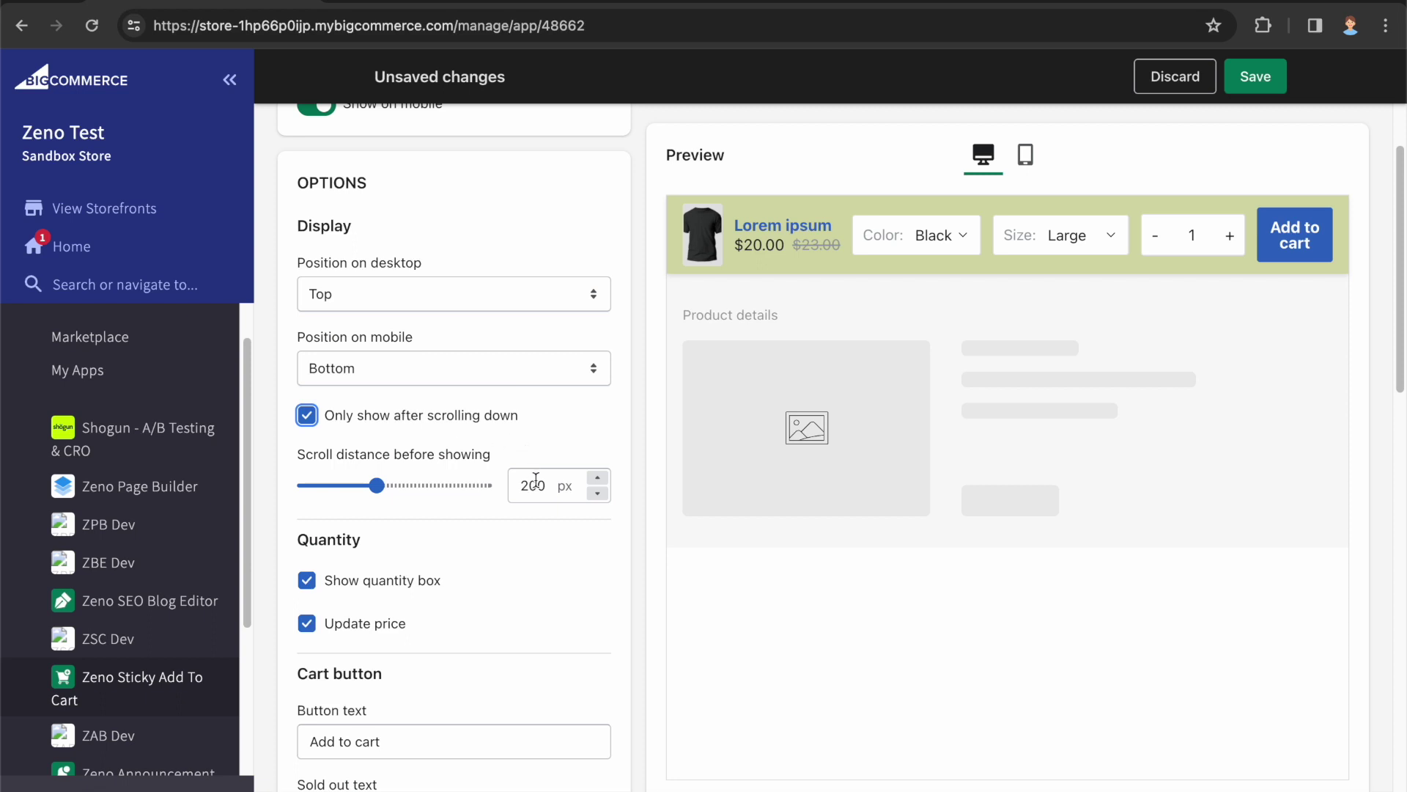
pyautogui.moveTo(524, 484); pyautogui.dragTo(543, 484)
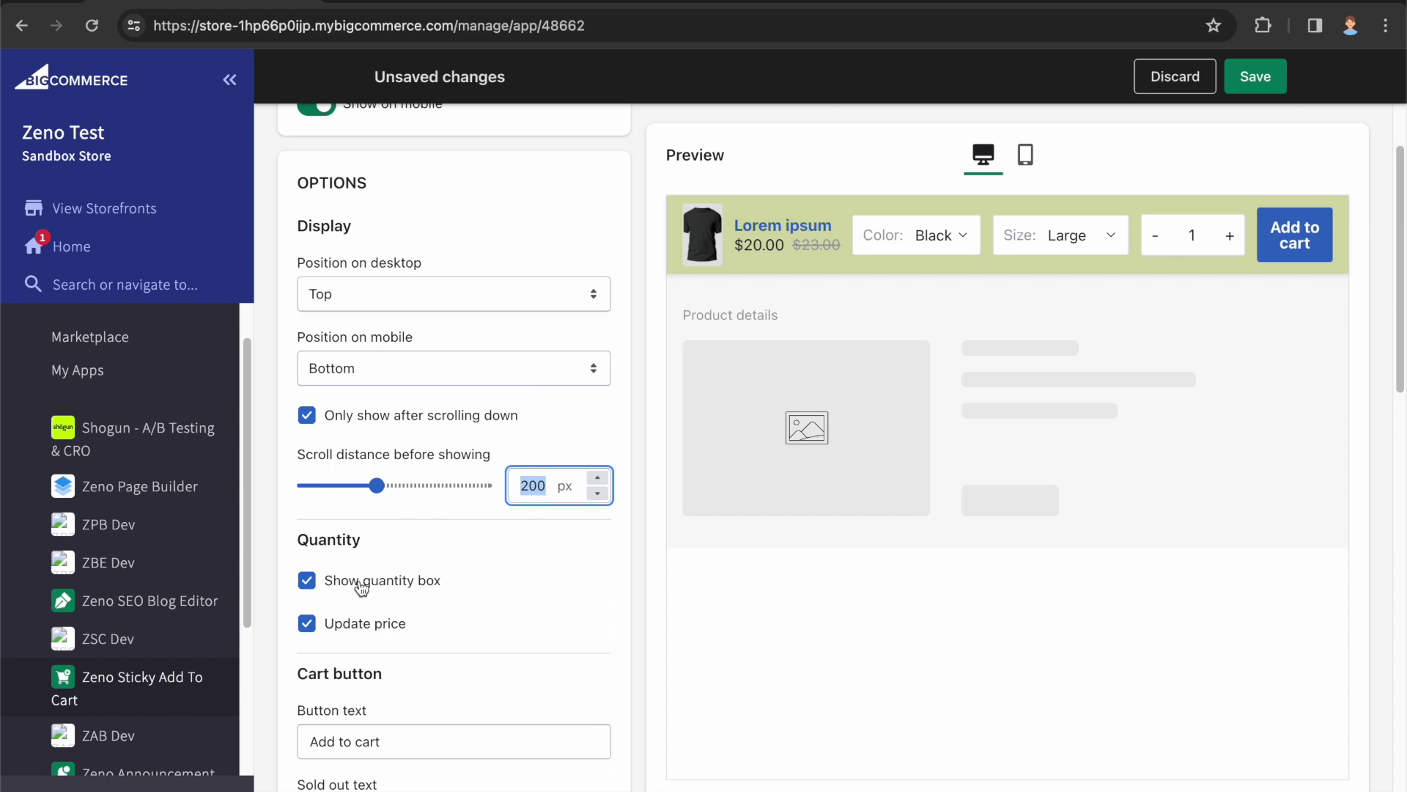
pyautogui.click(359, 586)
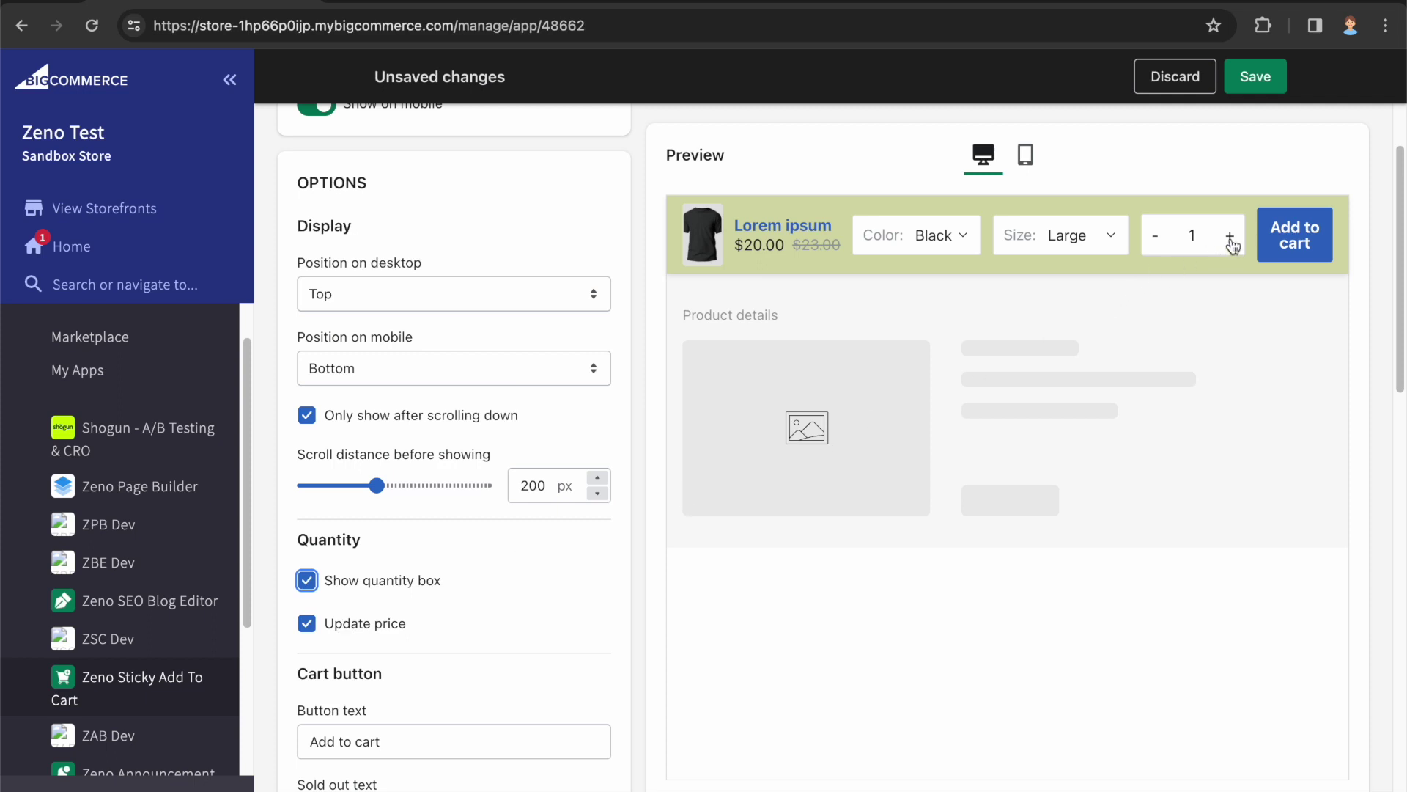
# - Test preview quantity increases with 'Update price' turned off, then back on
pyautogui.click(1232, 242)
pyautogui.click(1232, 243)
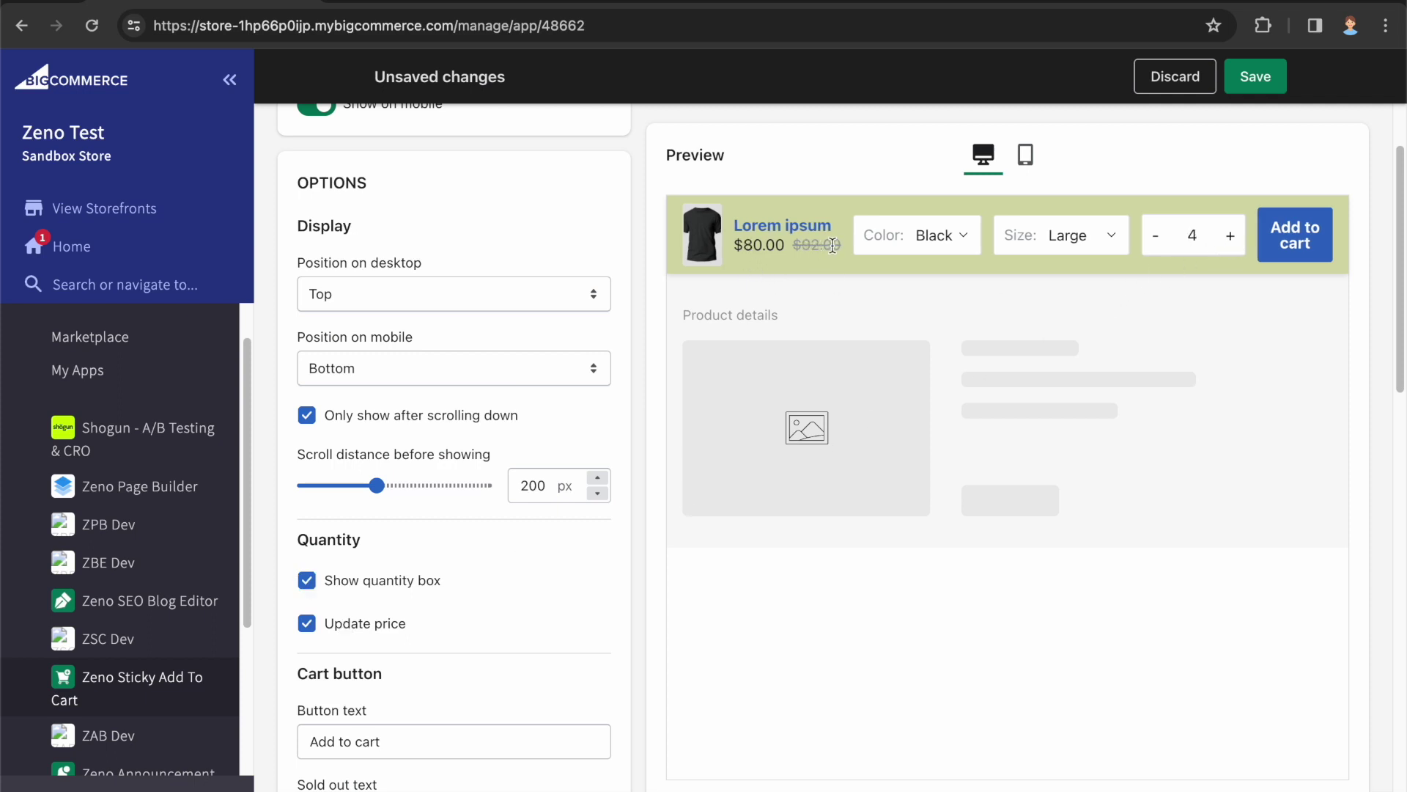
pyautogui.moveTo(829, 247); pyautogui.dragTo(742, 248)
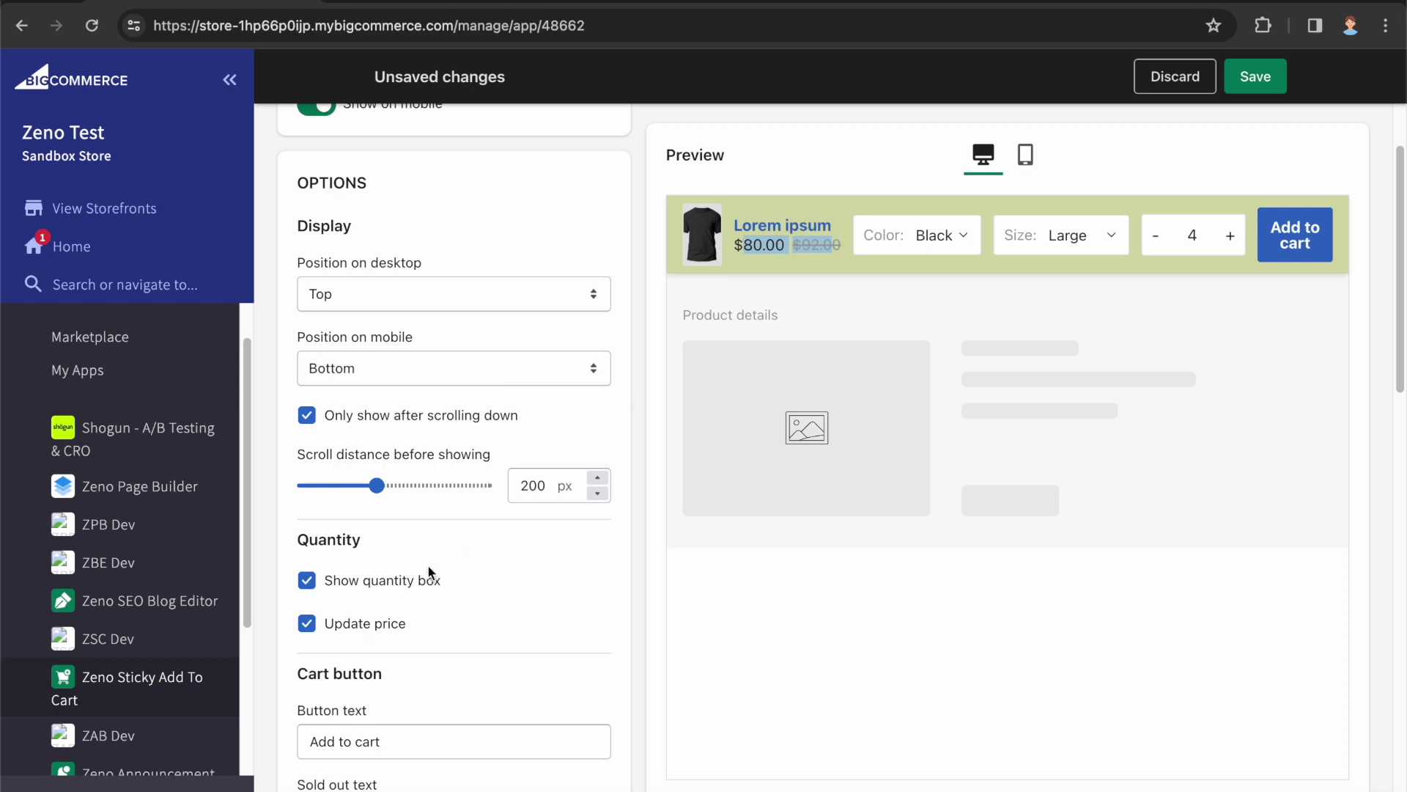
pyautogui.click(346, 624)
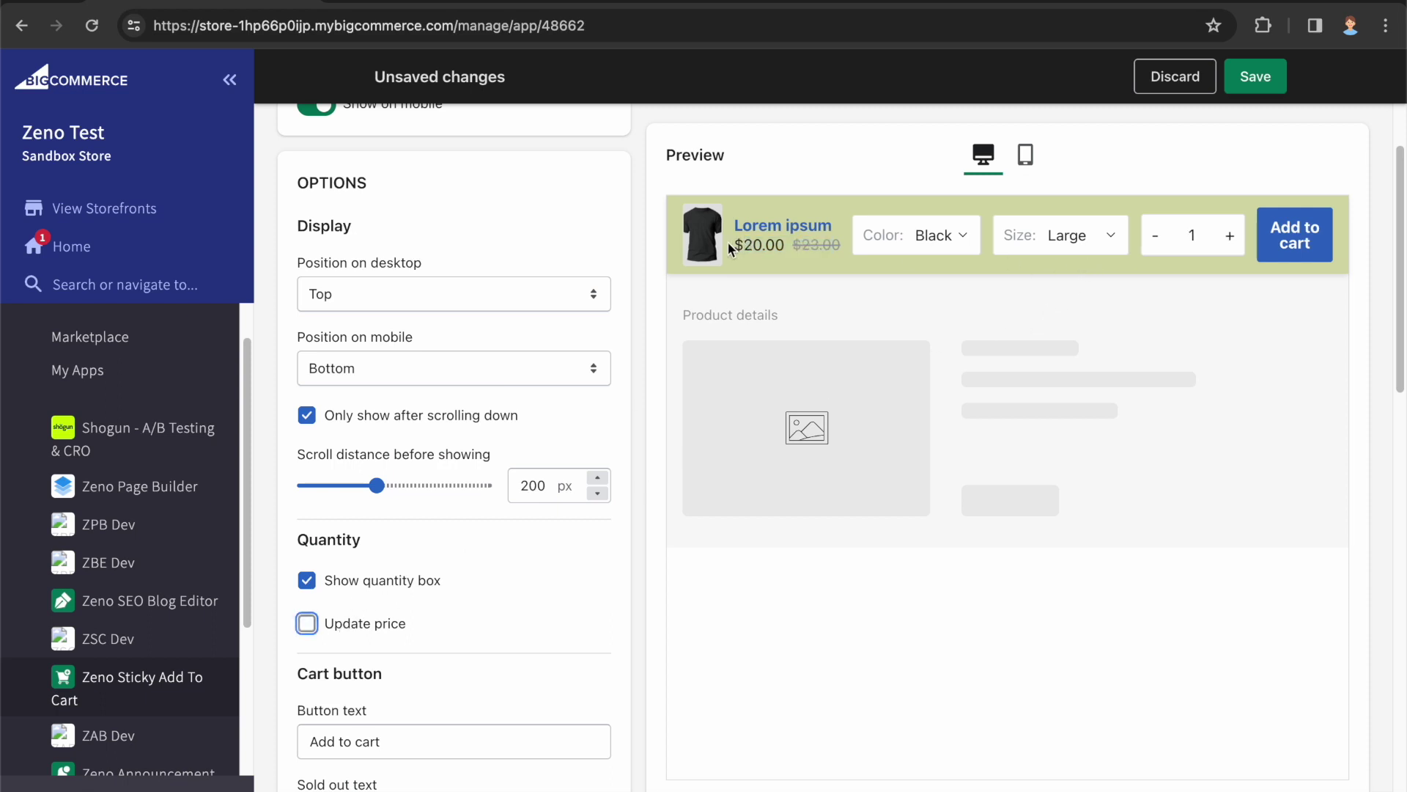
pyautogui.click(1230, 236)
pyautogui.click(390, 624)
pyautogui.scroll(-2, 514, 544)
pyautogui.scroll(-1, 513, 545)
pyautogui.click(377, 412)
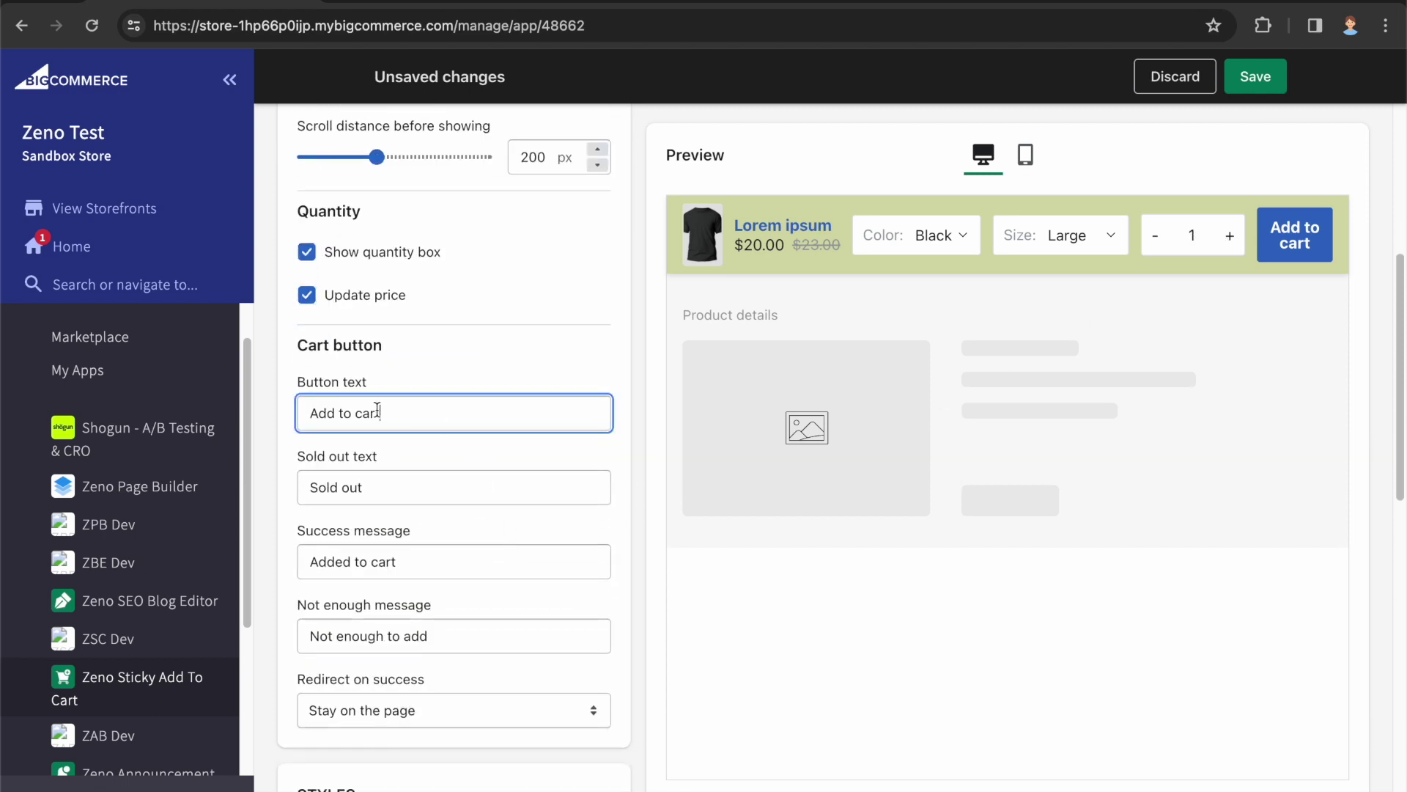
pyautogui.tripleClick(377, 411)
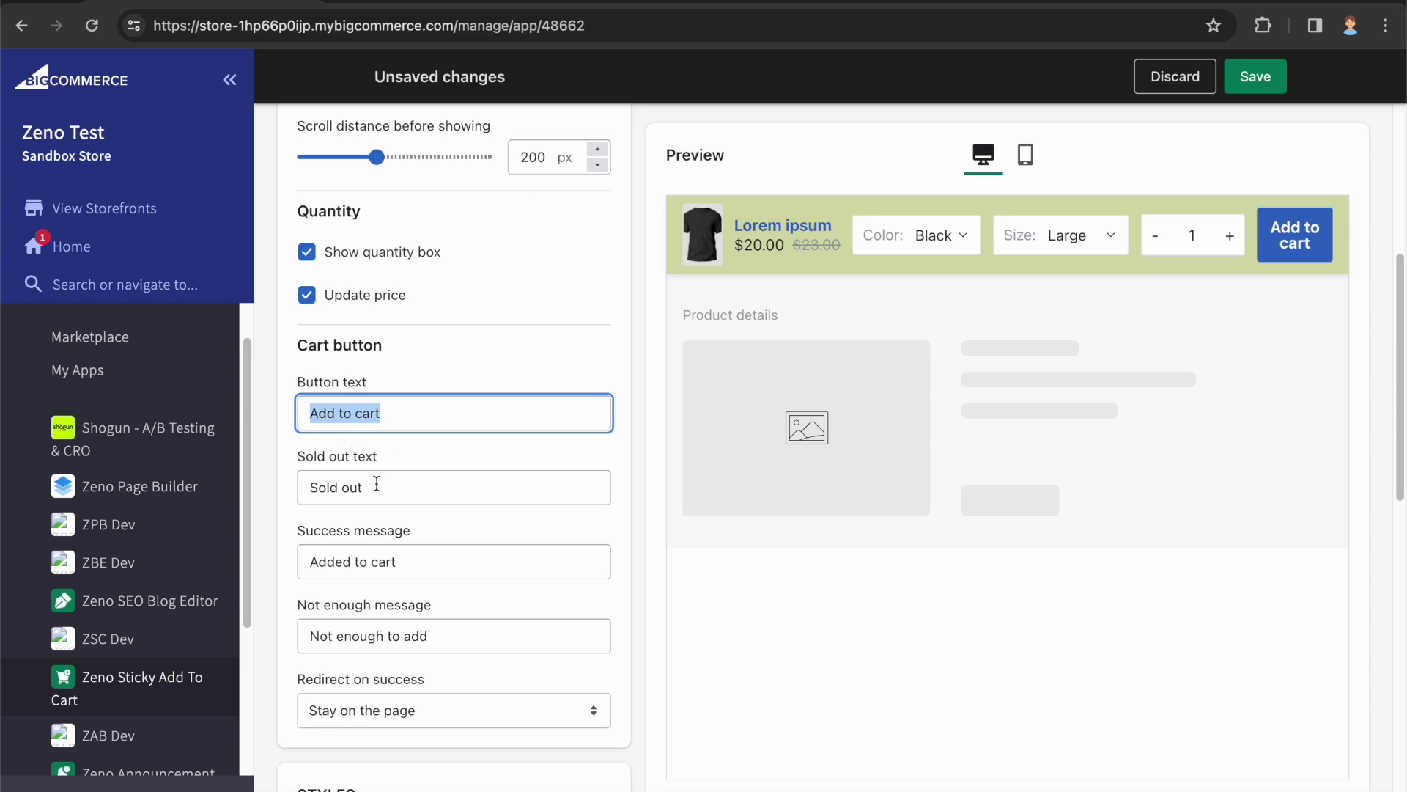
pyautogui.tripleClick(376, 486)
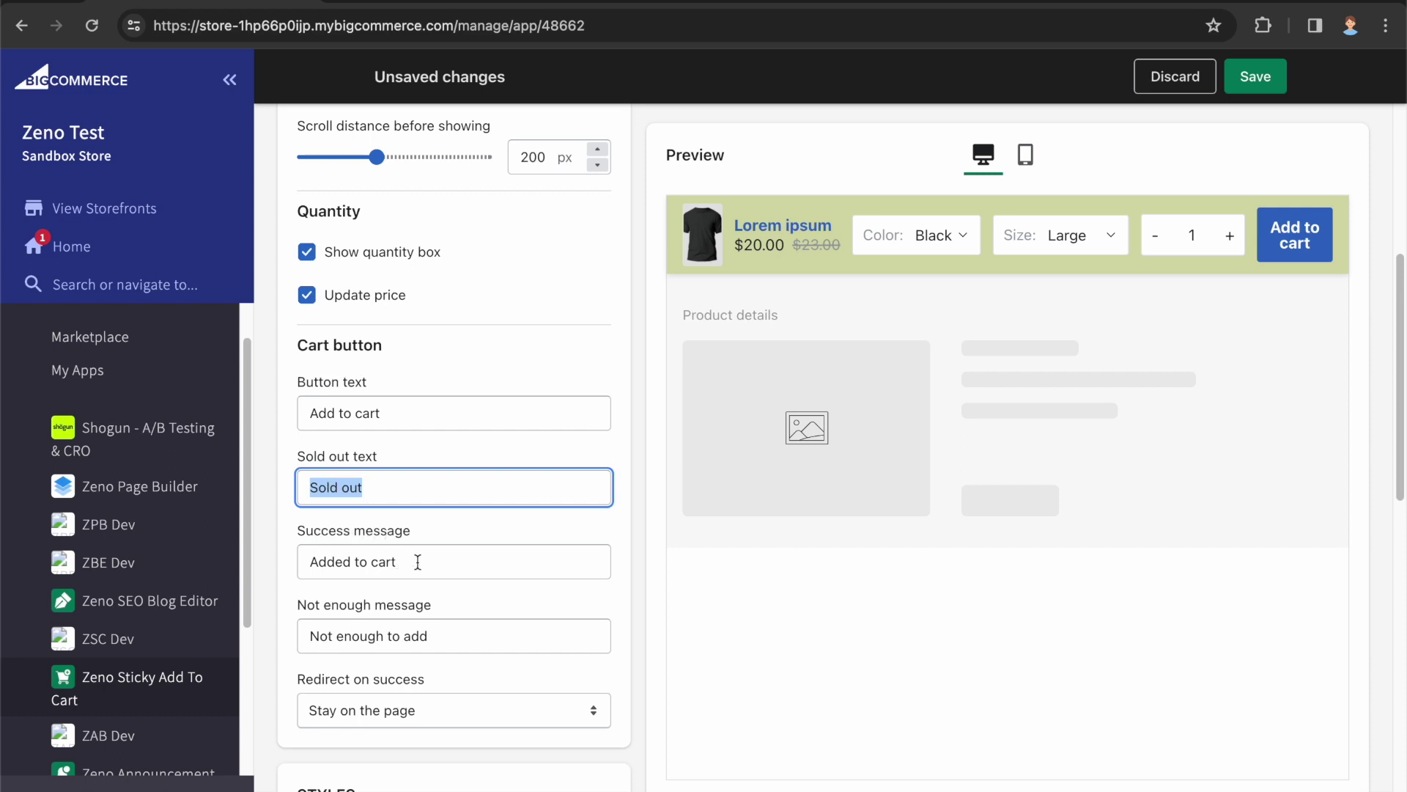
pyautogui.moveTo(451, 633); pyautogui.dragTo(305, 634)
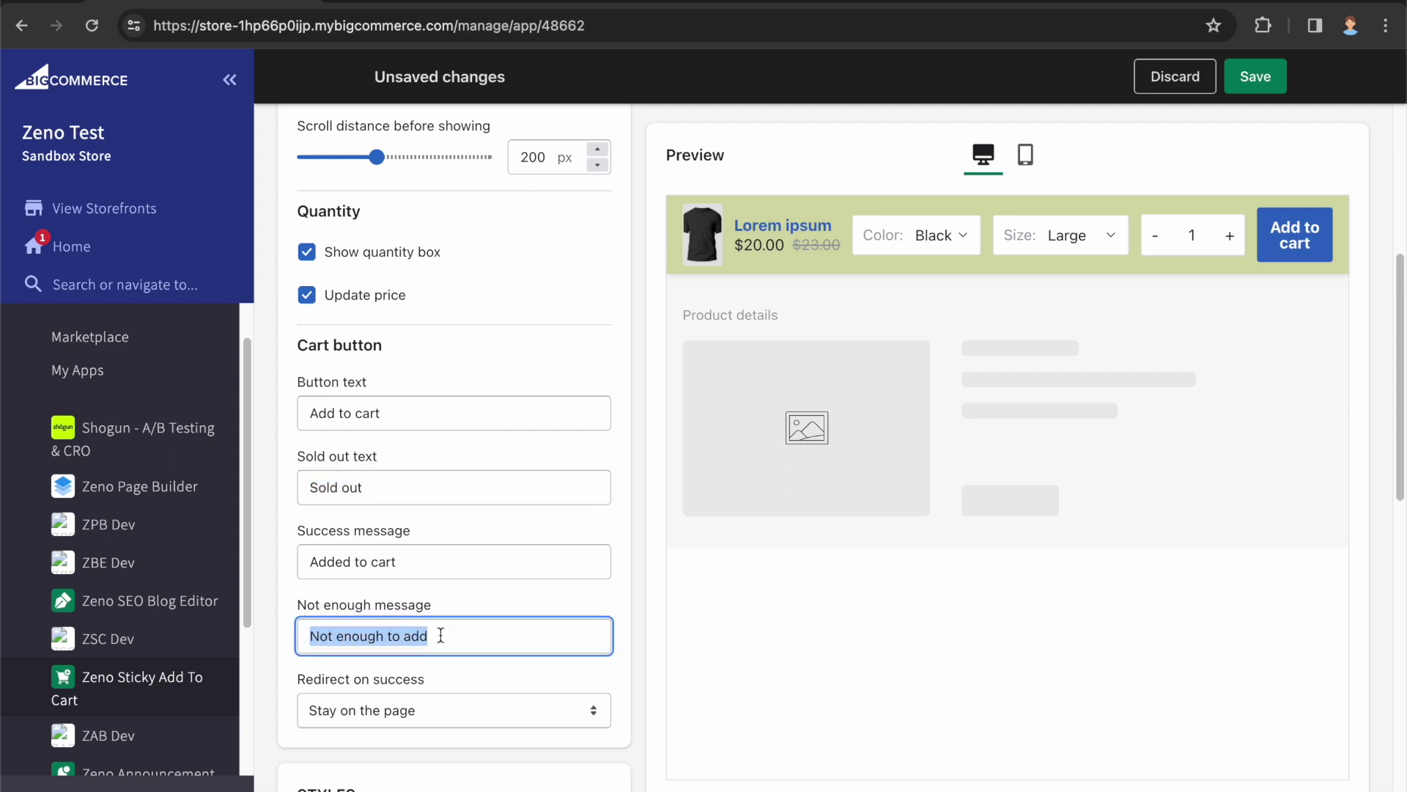
pyautogui.scroll(-5, 440, 634)
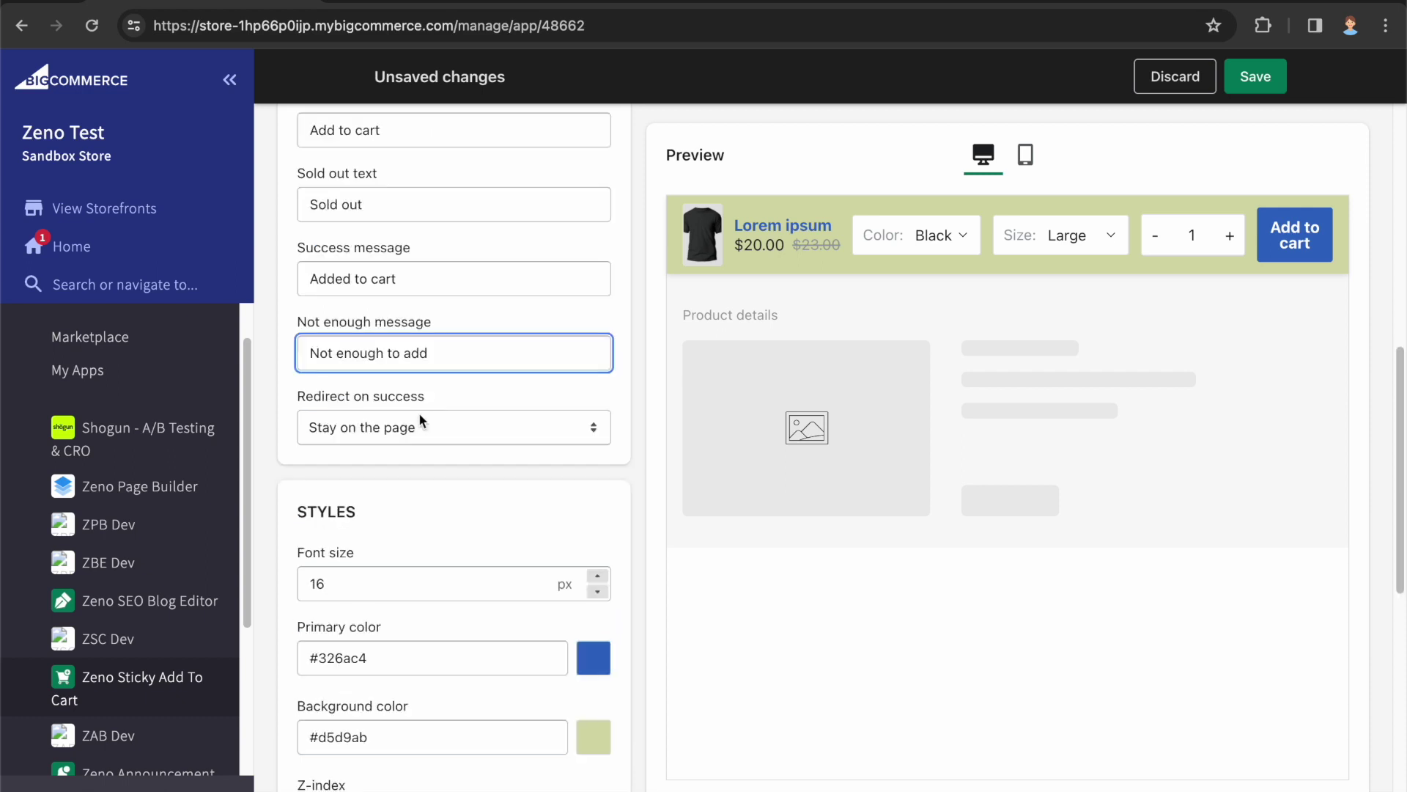
# - Set Redirect on success to 'Go to Checkout page' instead of the cart page
pyautogui.click(416, 426)
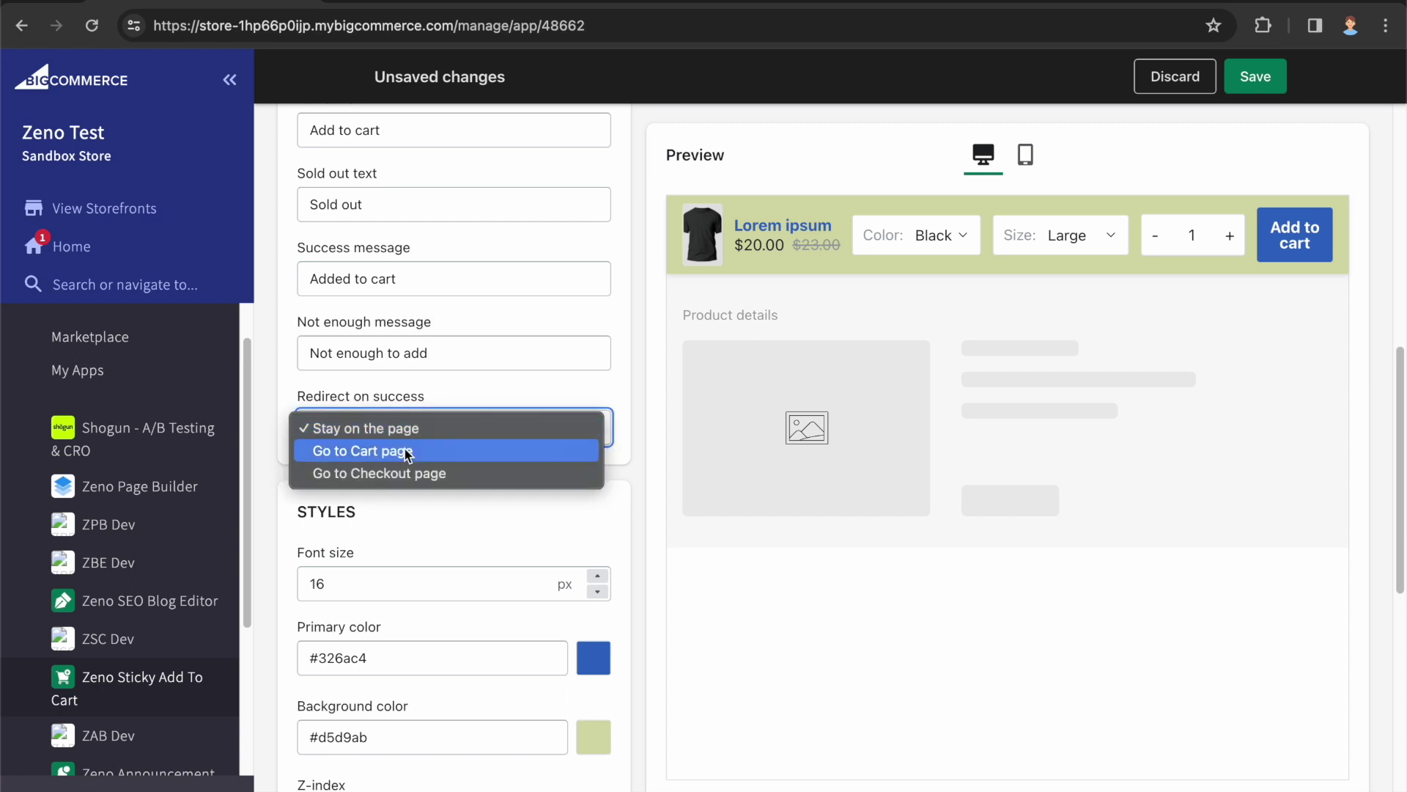
pyautogui.click(406, 453)
pyautogui.click(418, 429)
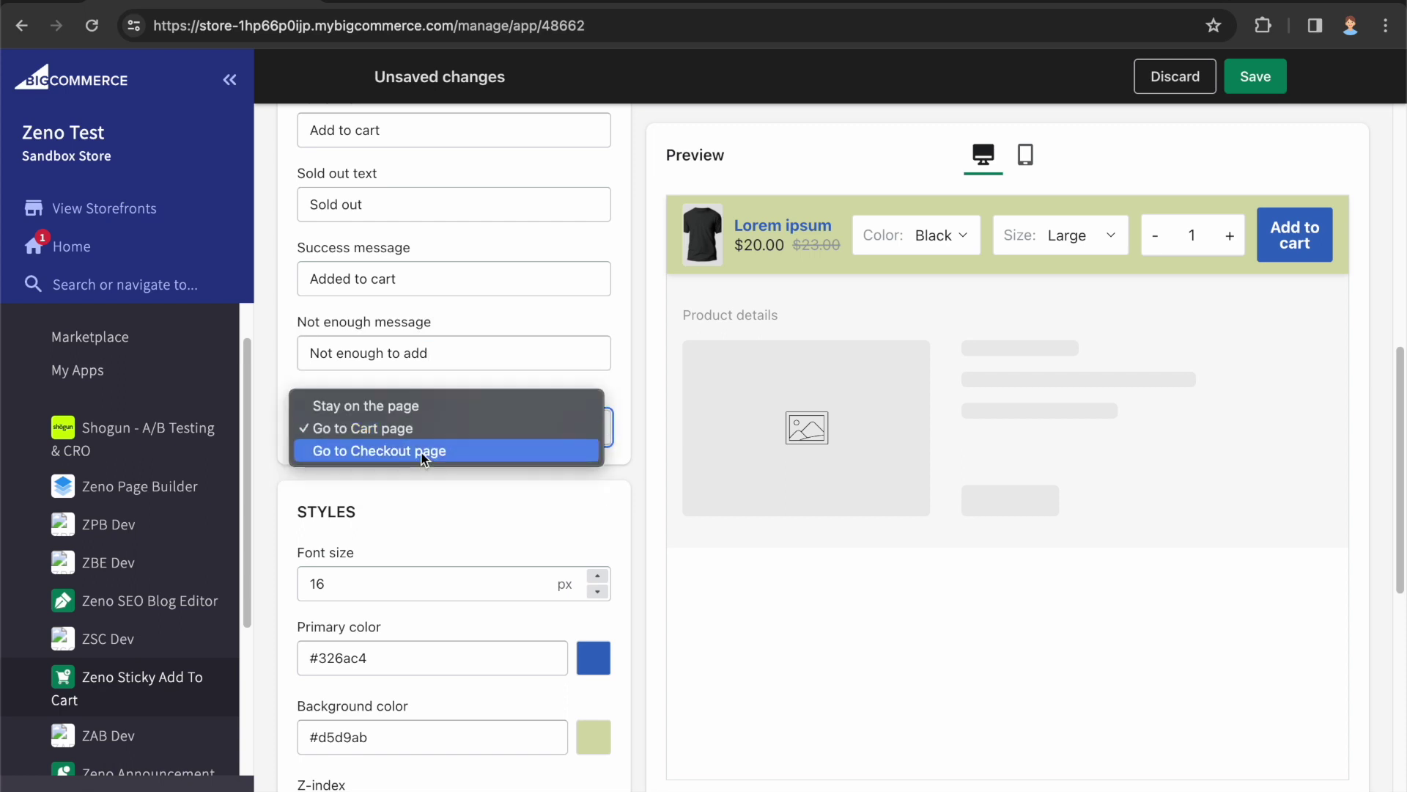
pyautogui.click(423, 457)
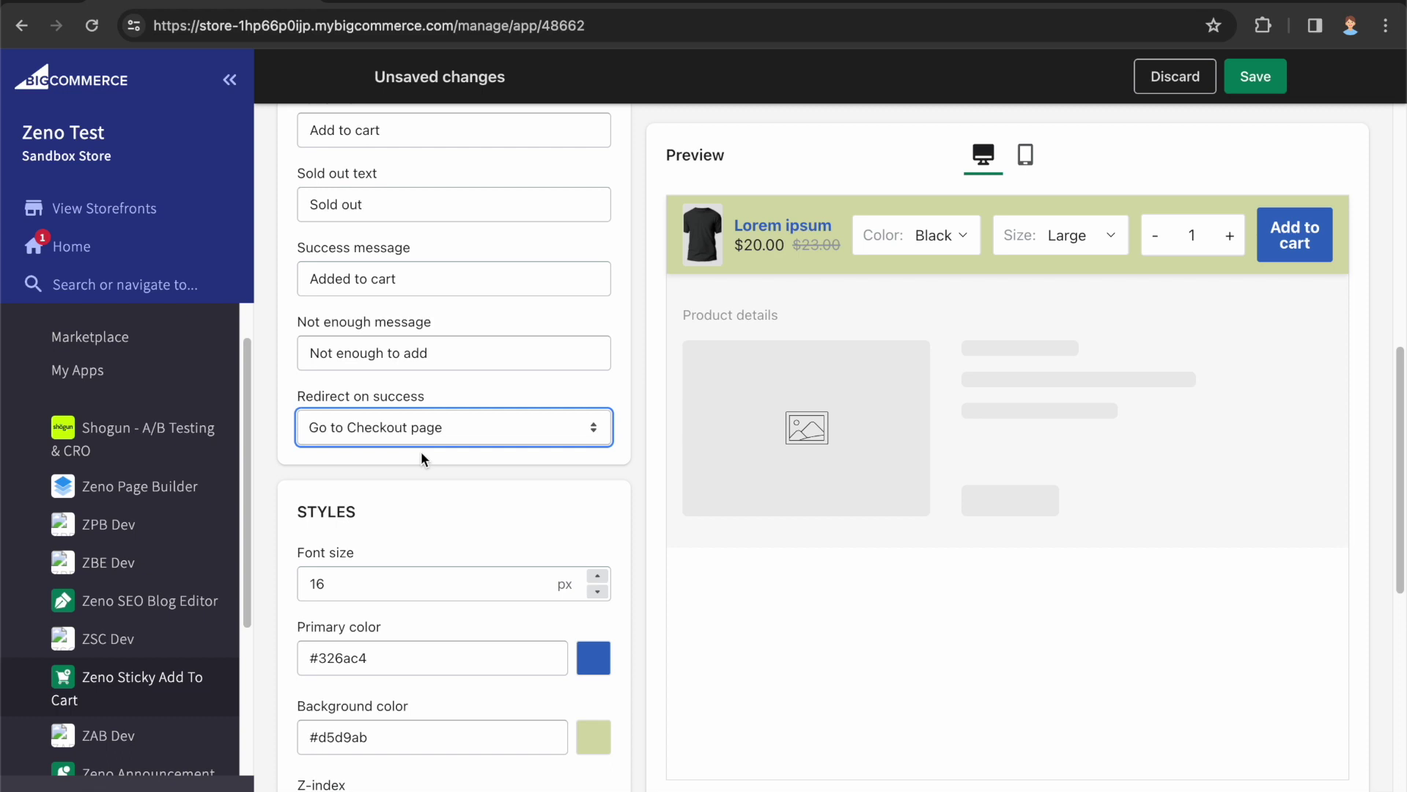
pyautogui.scroll(-3, 421, 456)
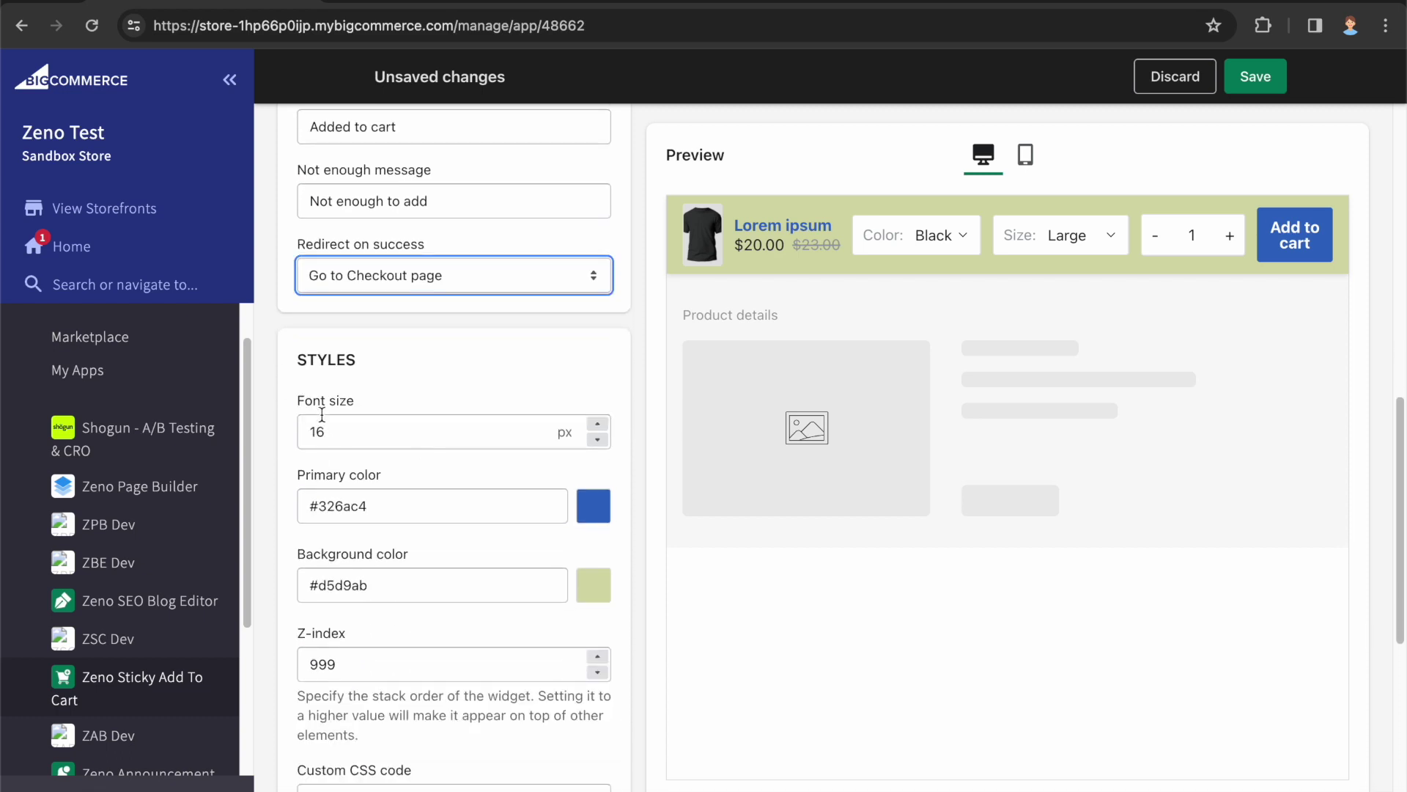
# - Set the bar's font size to 14 px
pyautogui.click(597, 426)
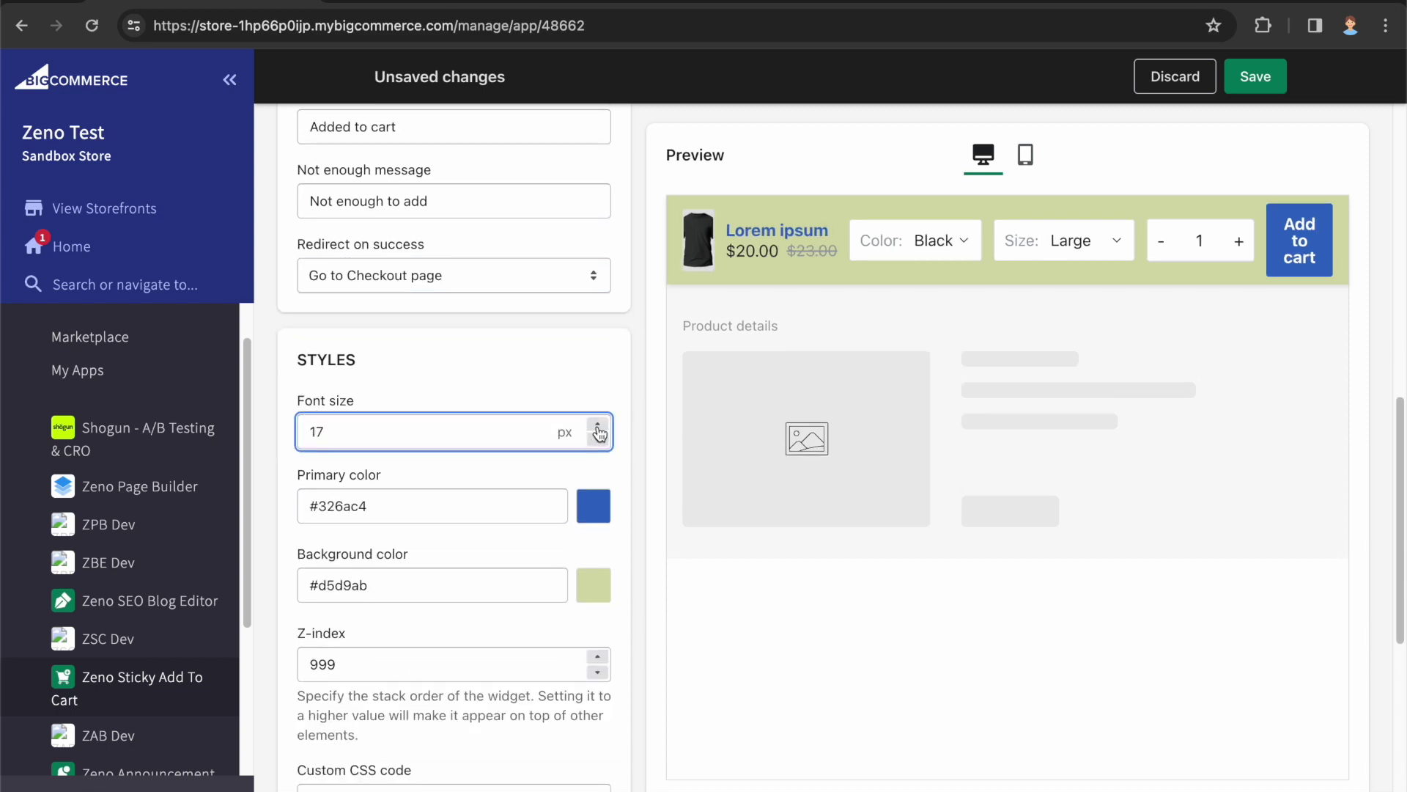
pyautogui.click(598, 428)
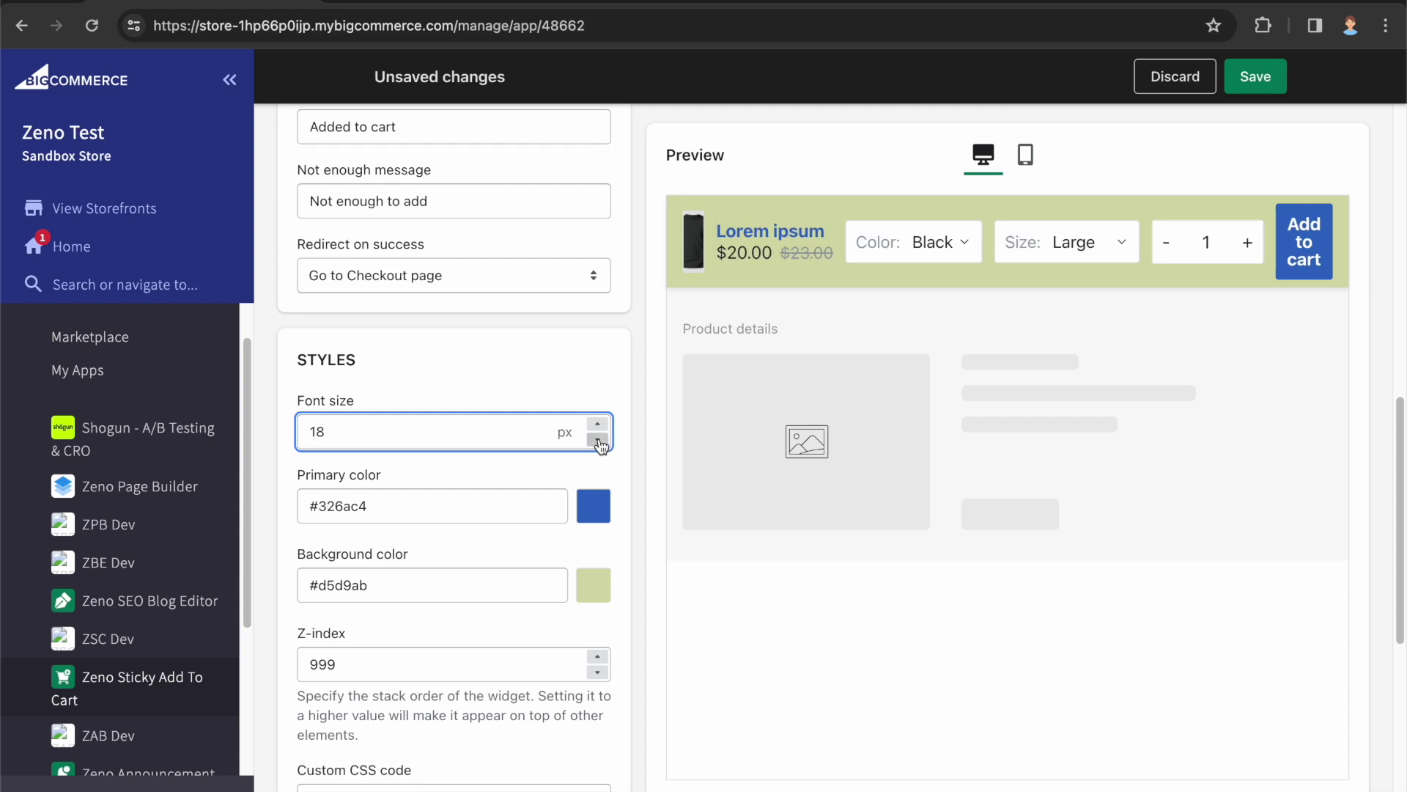
pyautogui.click(599, 440)
pyautogui.click(599, 441)
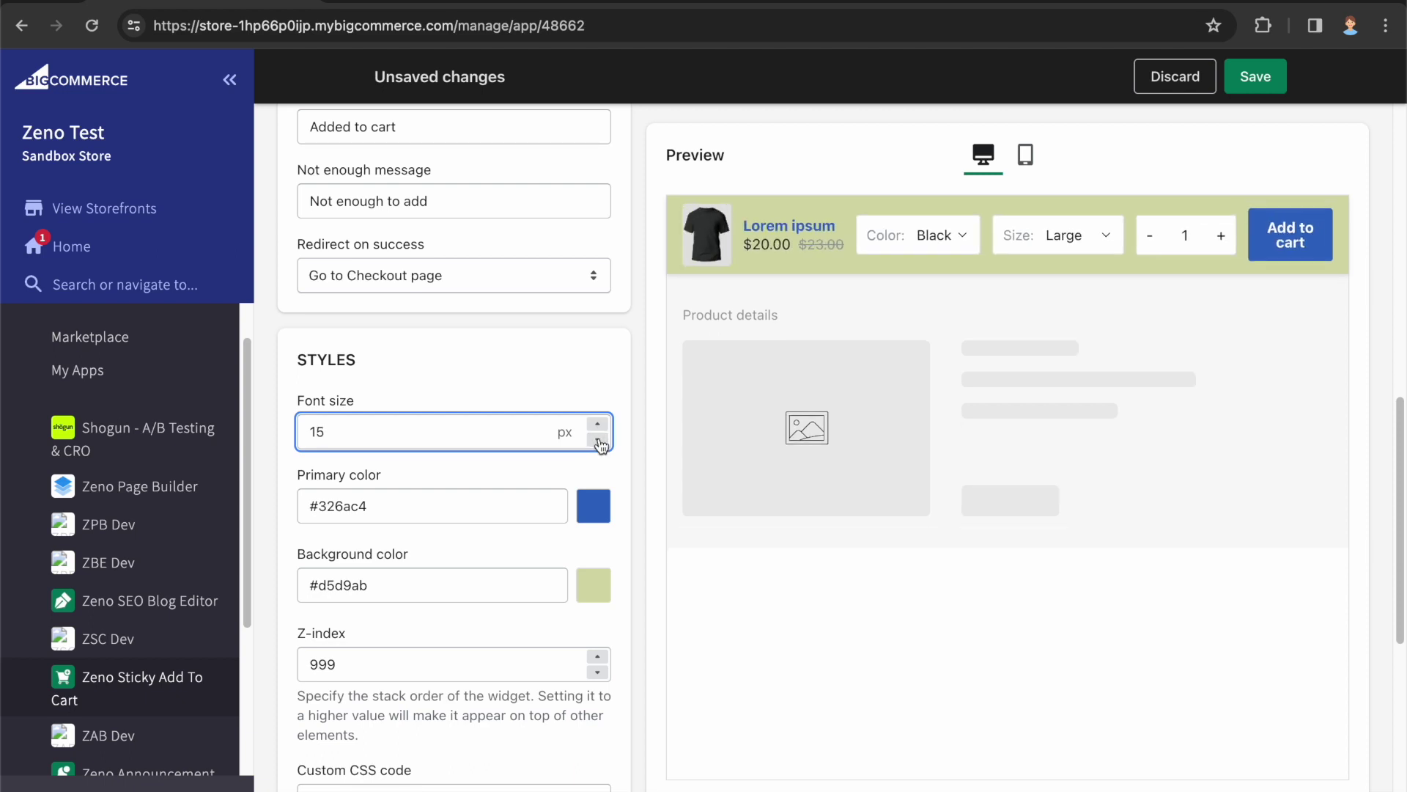
pyautogui.click(599, 441)
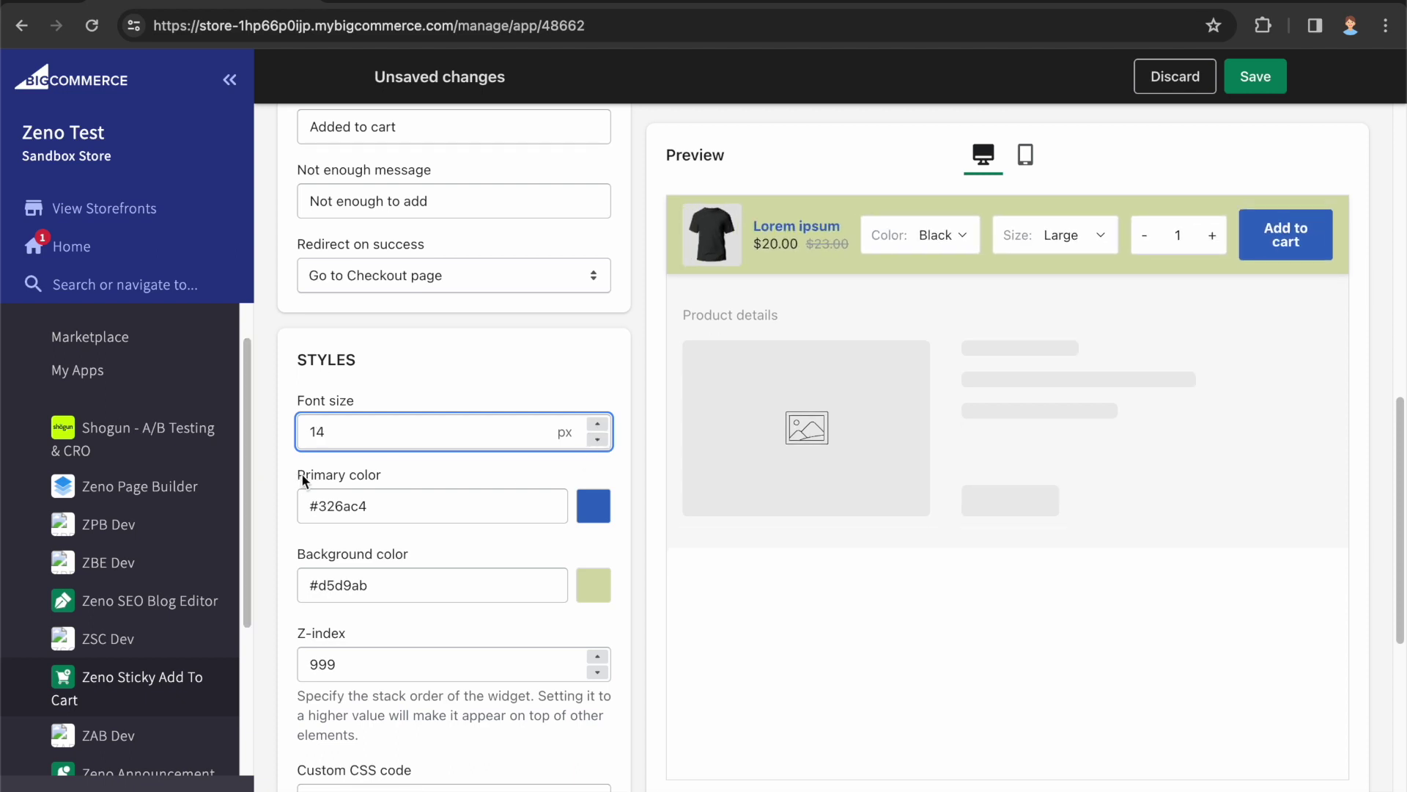
# - Pick a red shade for the Primary color
pyautogui.click(590, 508)
pyautogui.click(559, 332)
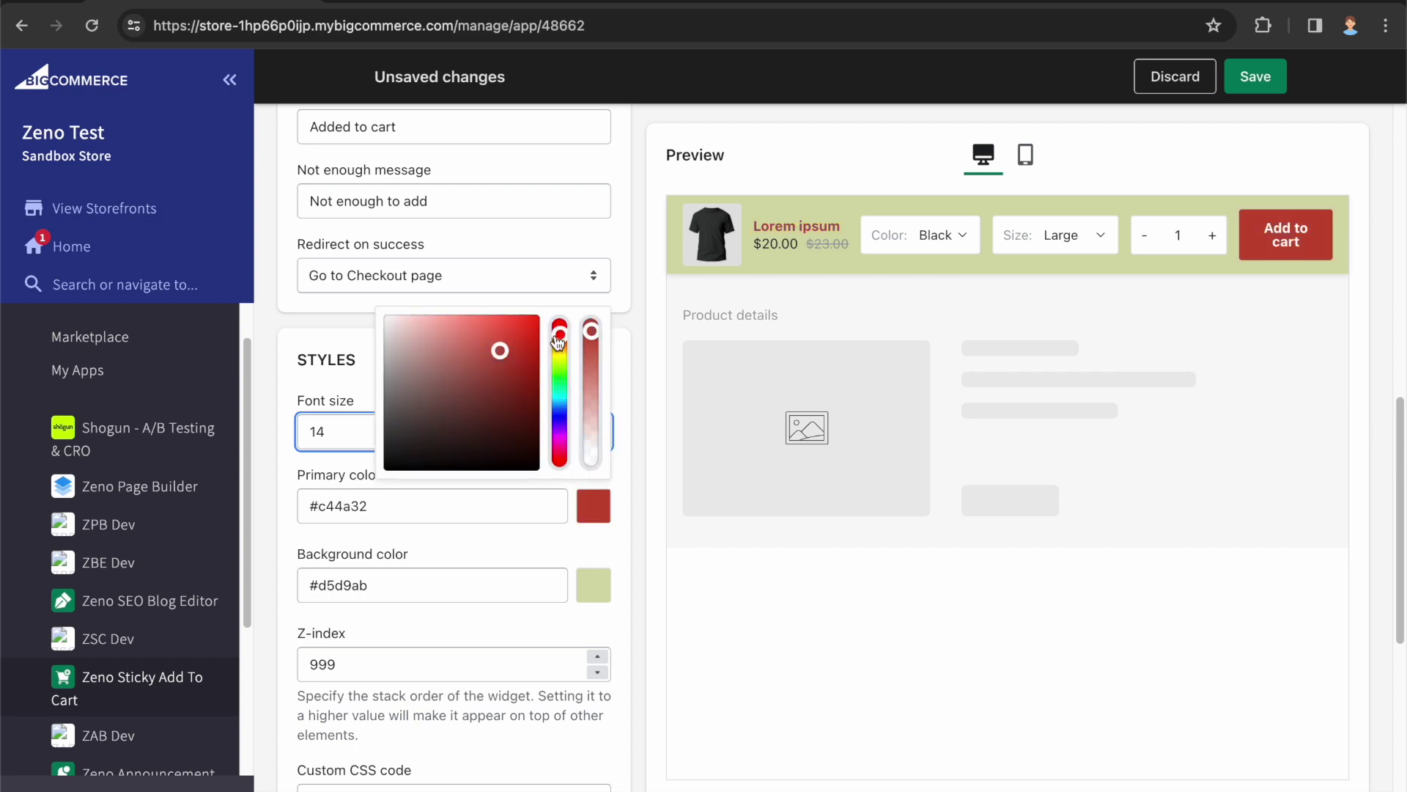
pyautogui.click(493, 341)
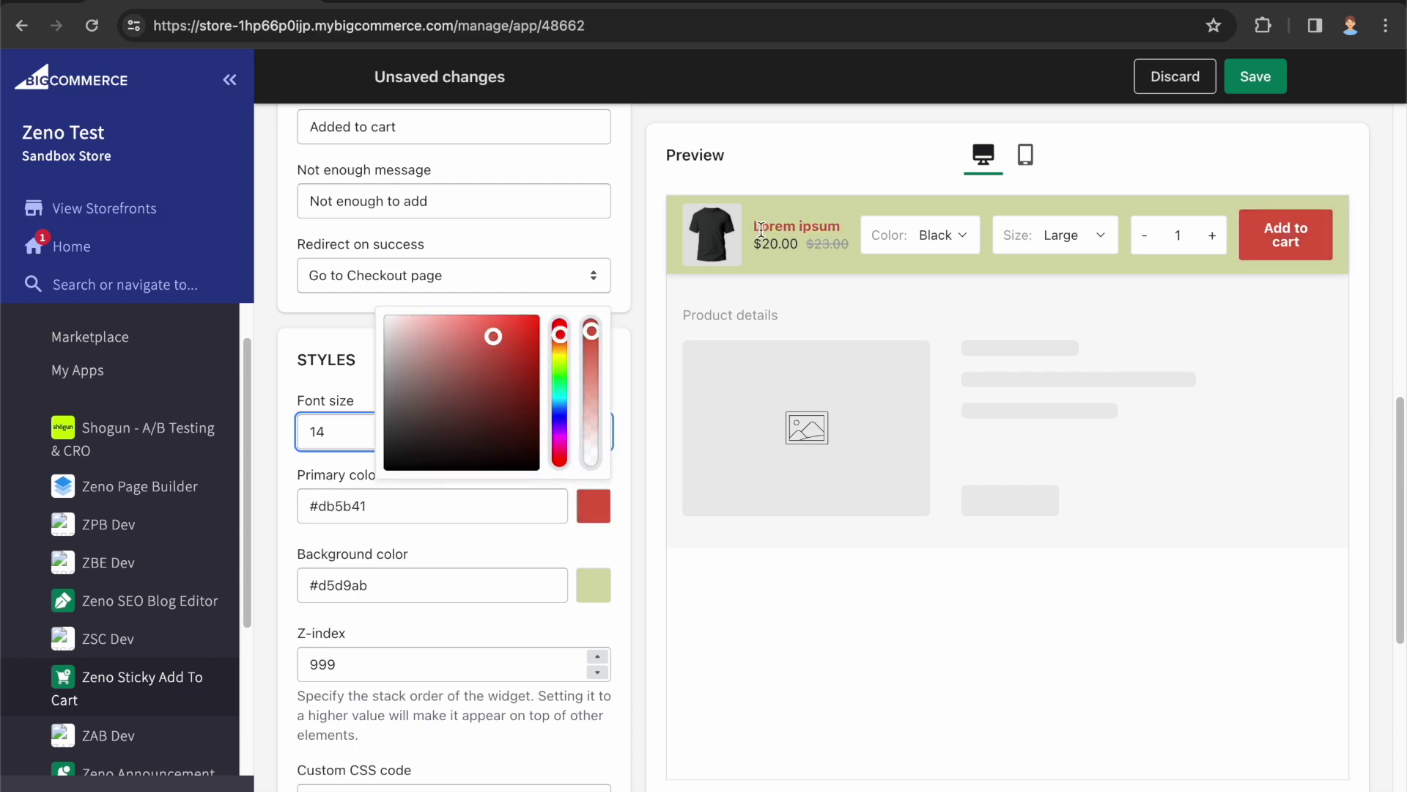
pyautogui.moveTo(755, 227); pyautogui.dragTo(805, 230)
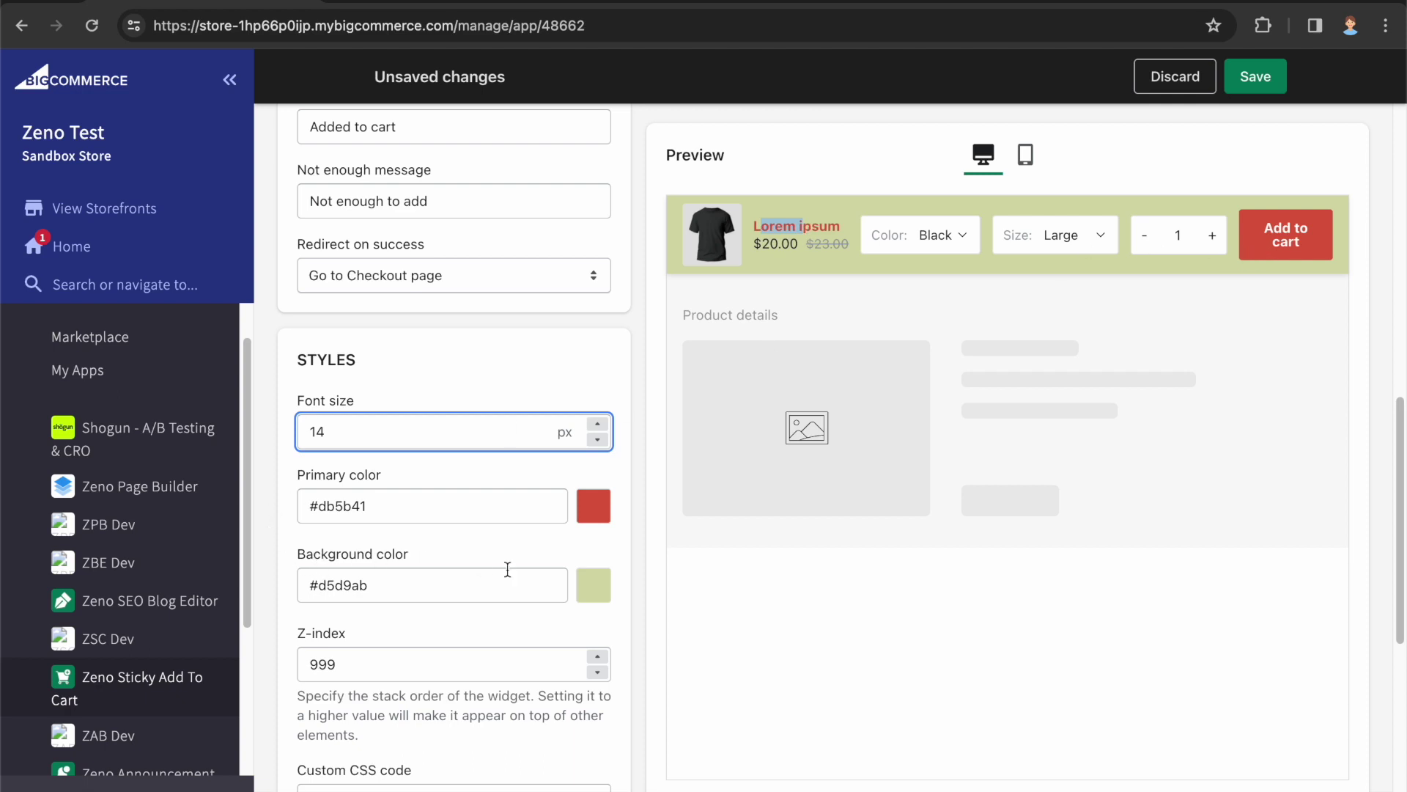
# - Pick a deeper green for the Background color
pyautogui.click(588, 595)
pyautogui.click(560, 444)
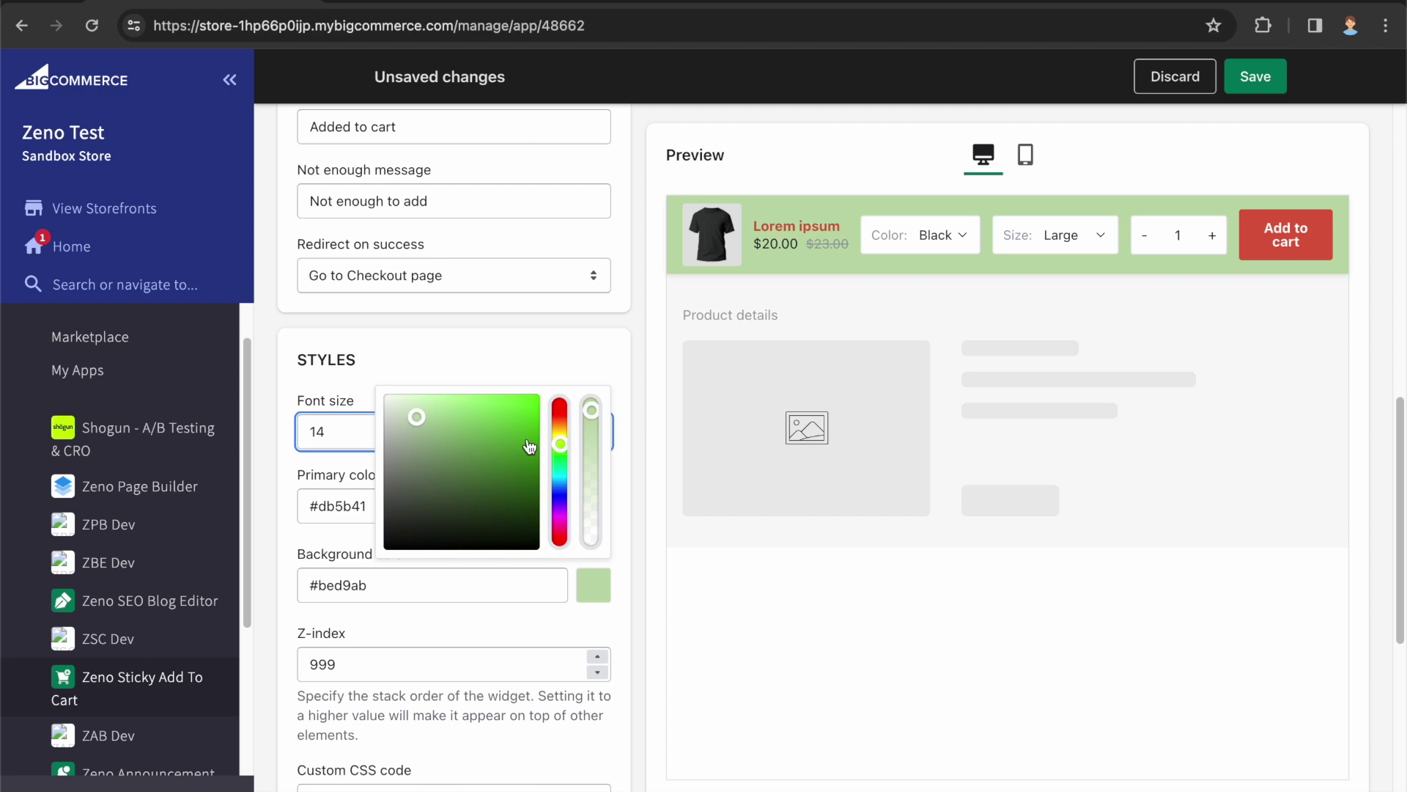
pyautogui.click(430, 434)
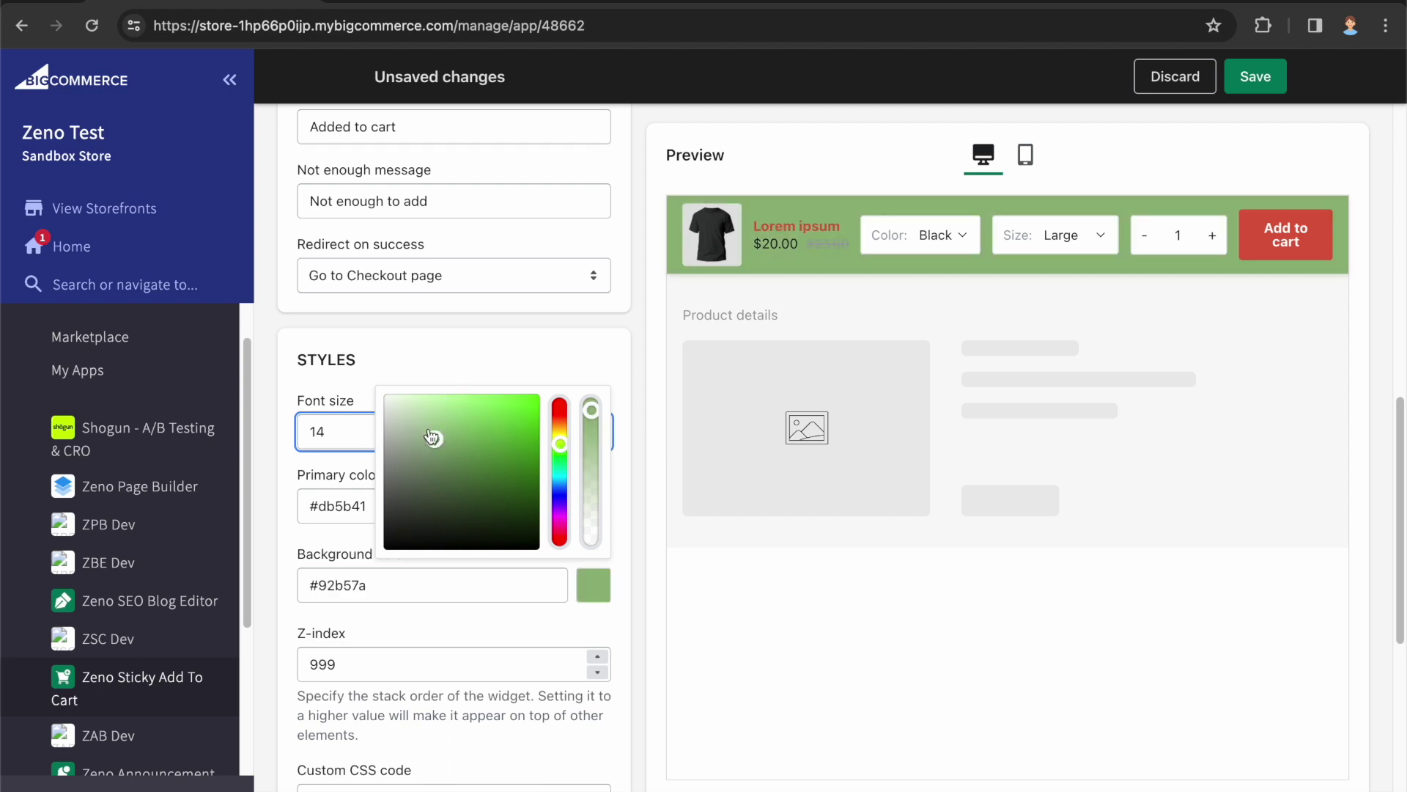
pyautogui.click(417, 429)
pyautogui.scroll(-5, 478, 491)
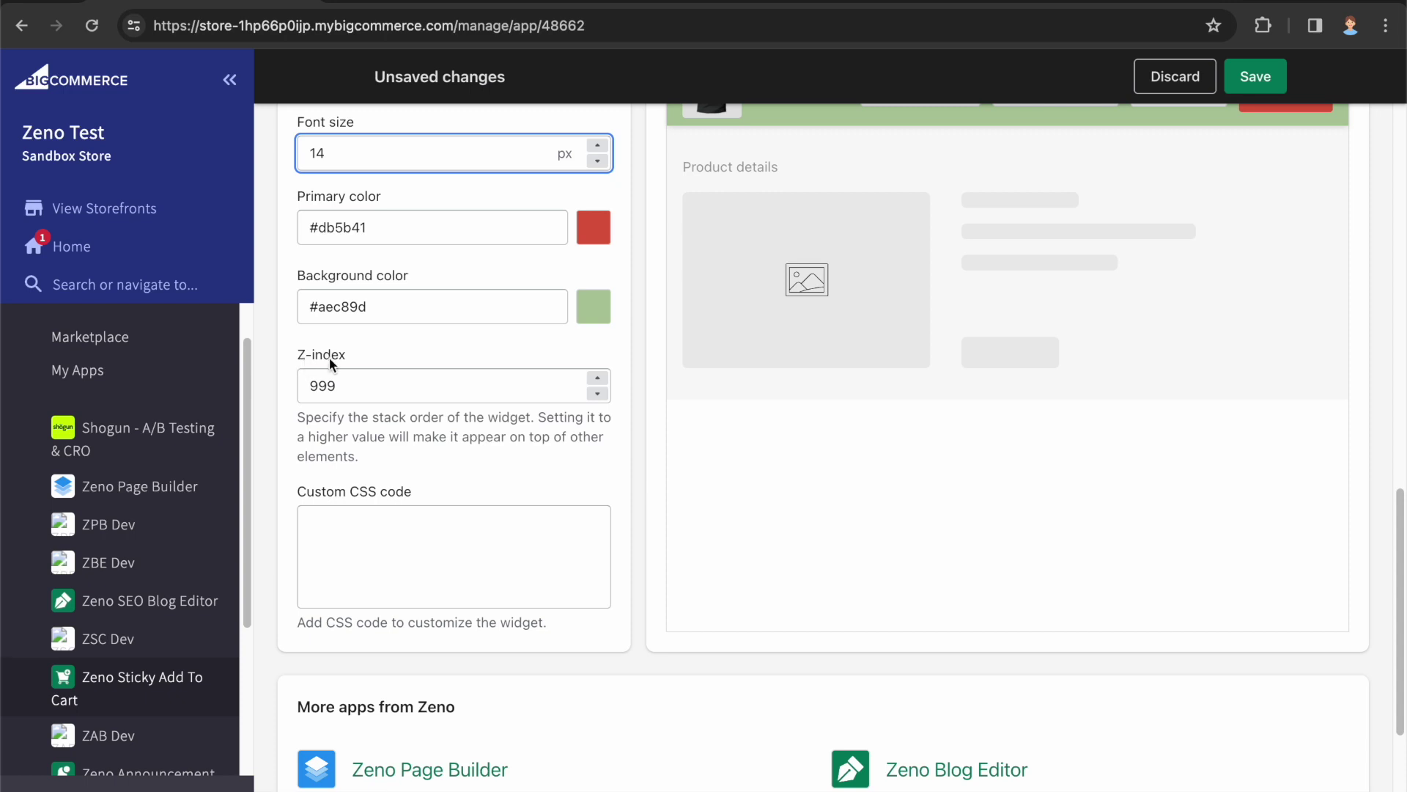
# - Save the red, green, checkout-redirect sticky bar configuration from the top bar
pyautogui.click(351, 534)
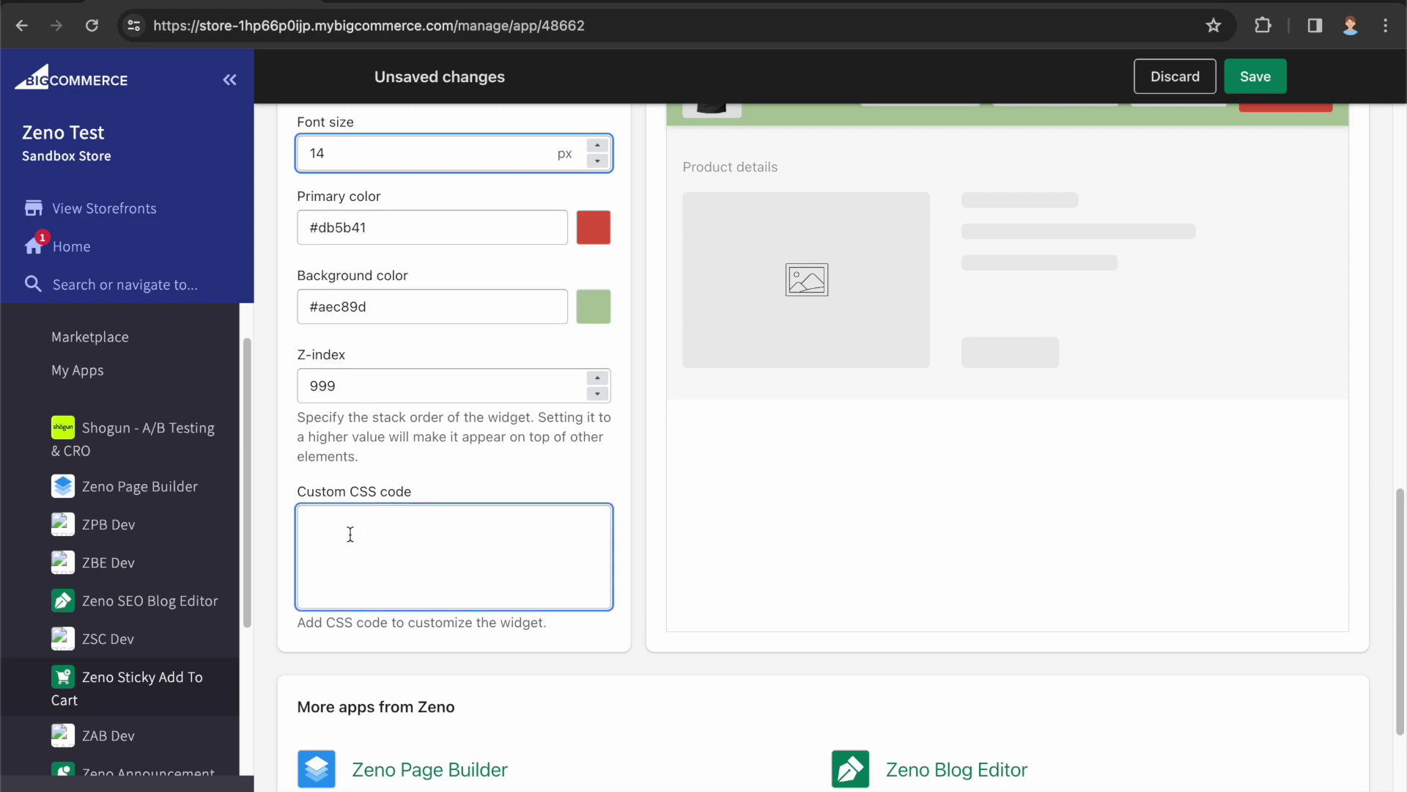
pyautogui.scroll(10, 1205, 96)
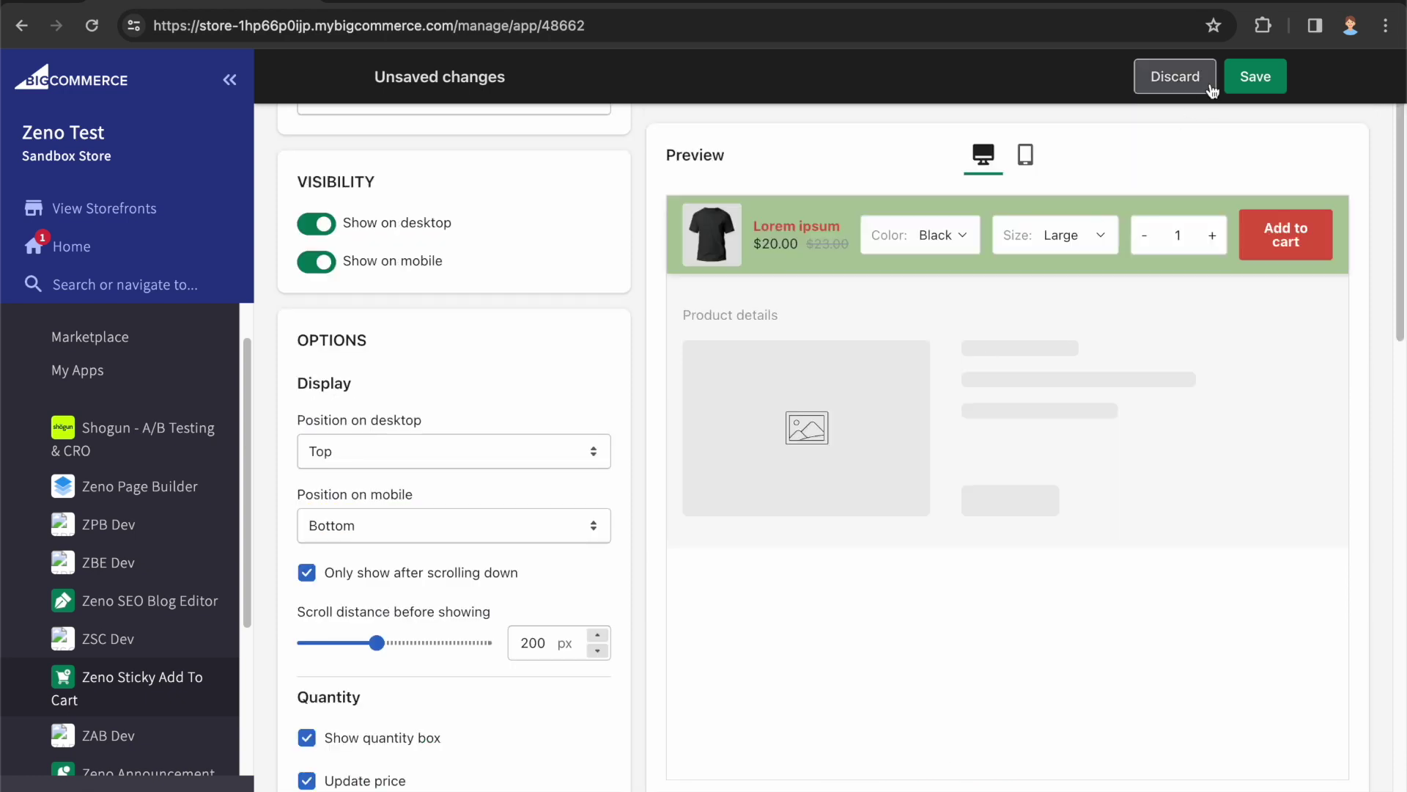
pyautogui.click(1256, 76)
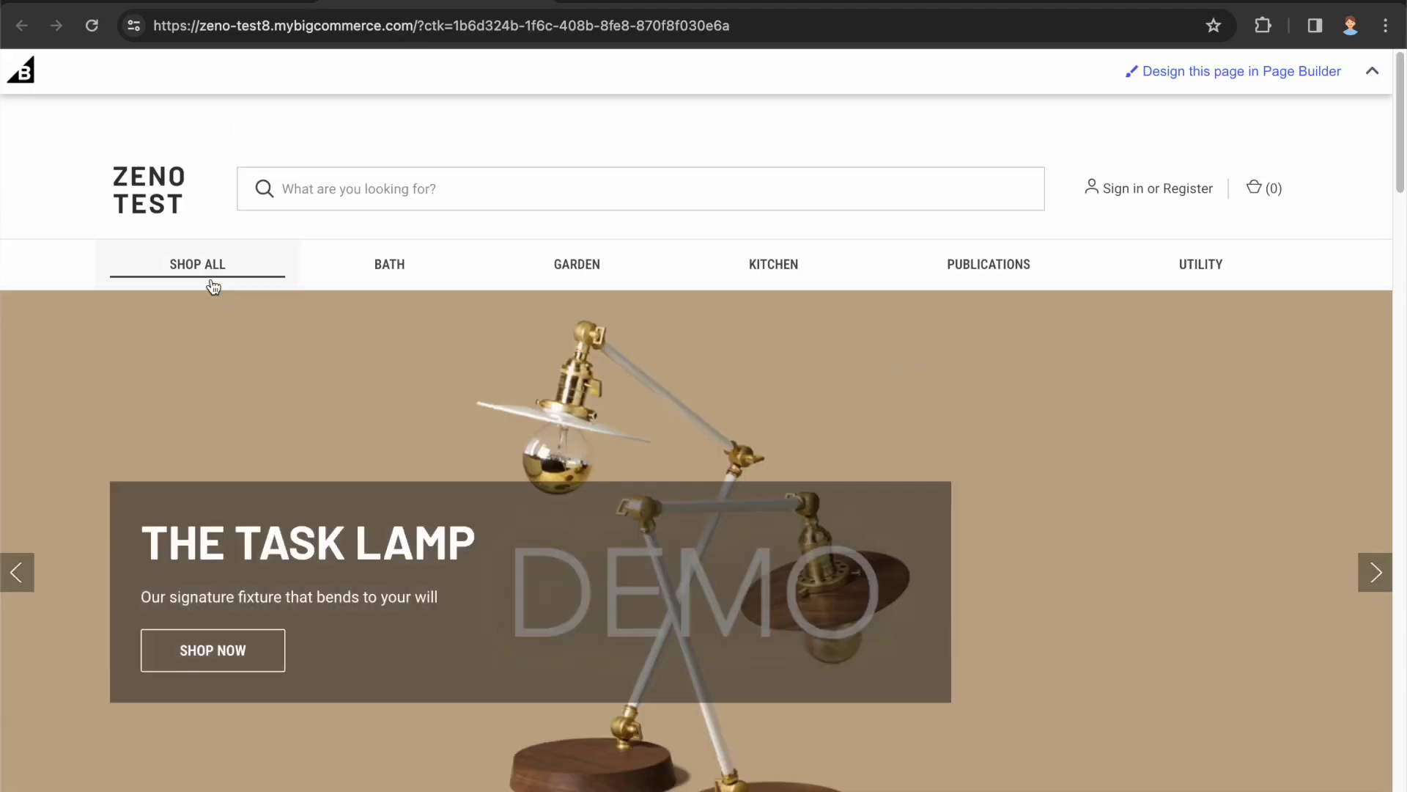
# - Go to SHOP ALL to browse the Zeno Test storefront's full product listing
pyautogui.click(212, 270)
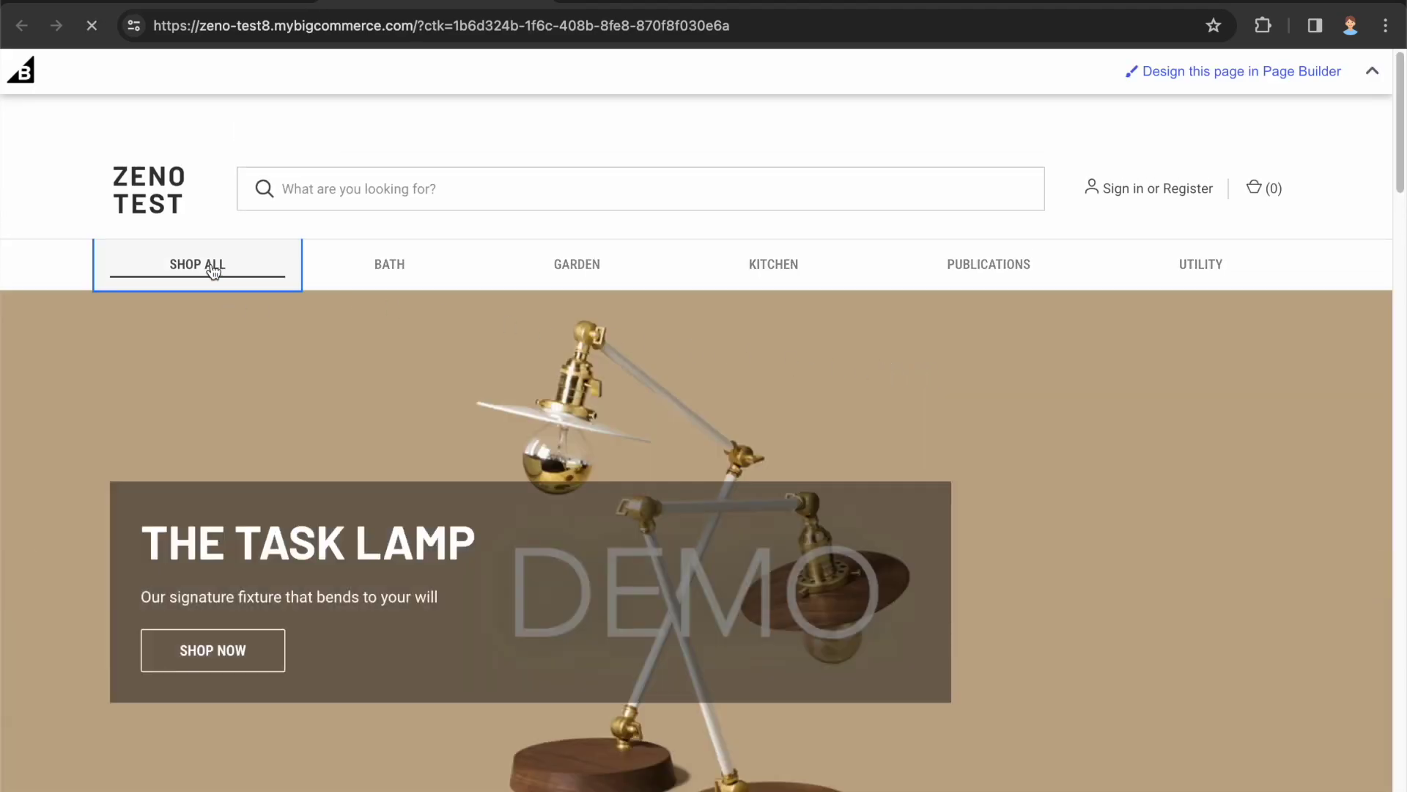
pyautogui.scroll(-1, 894, 509)
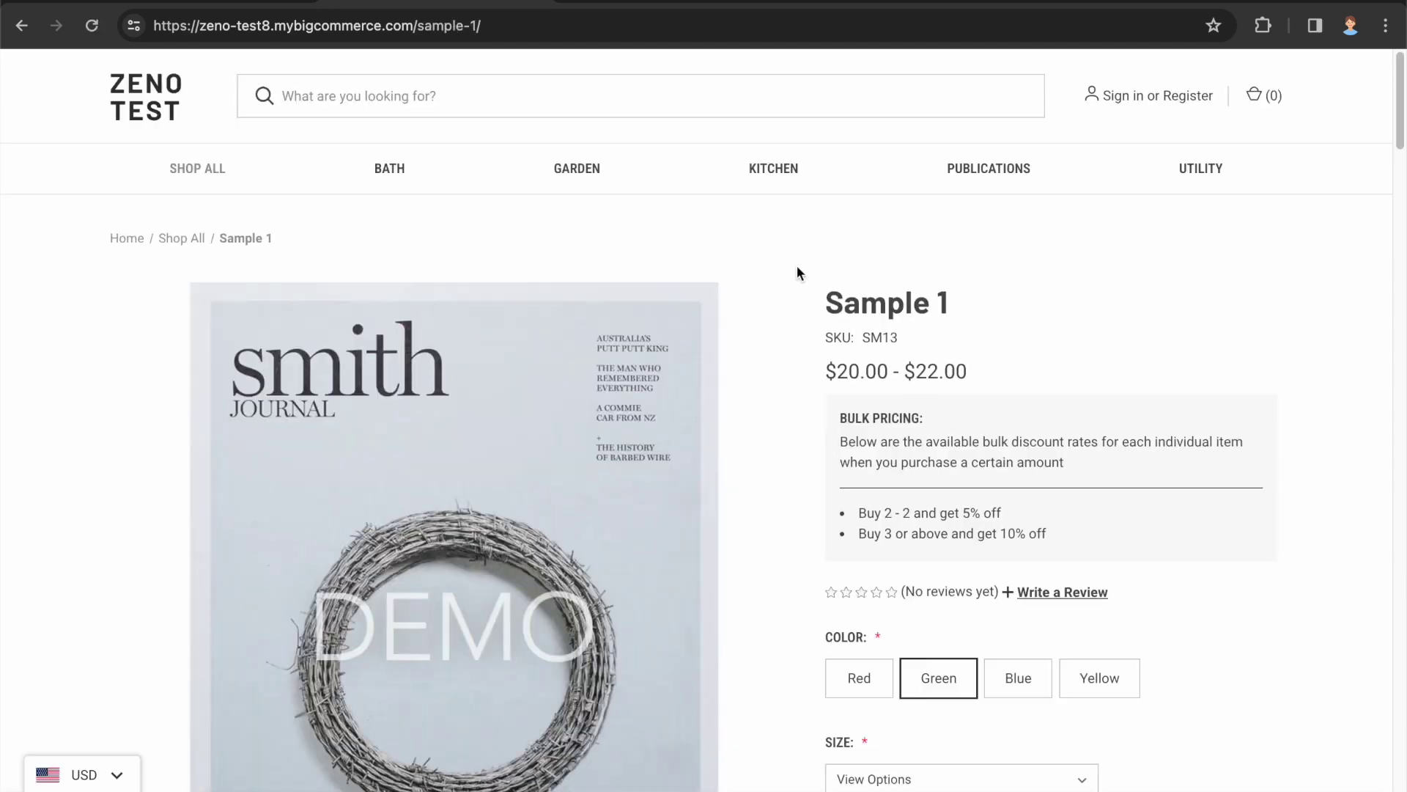
pyautogui.scroll(-5, 798, 271)
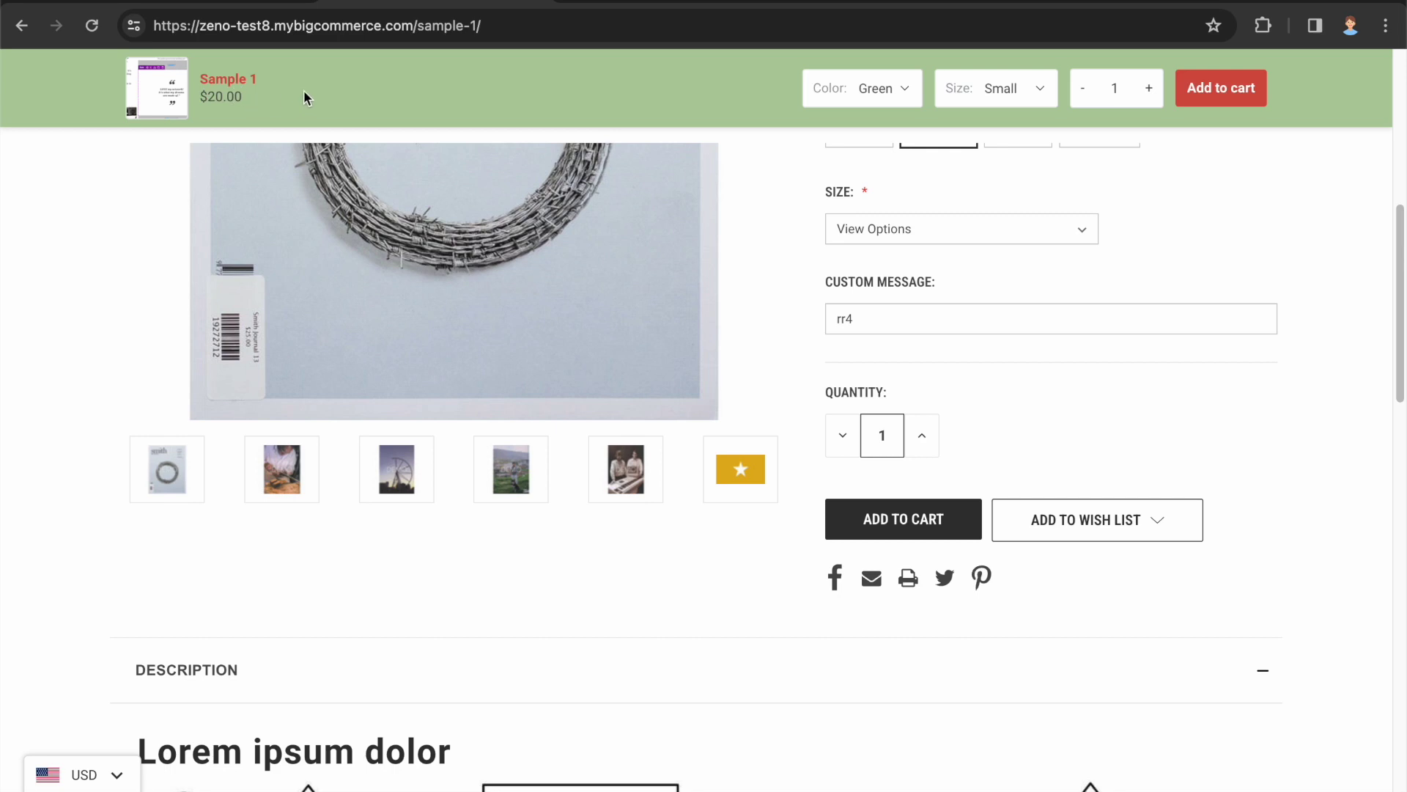
# - In the sticky bar, choose Blue, Large, quantity 2, then add to cart
pyautogui.click(879, 88)
pyautogui.click(876, 109)
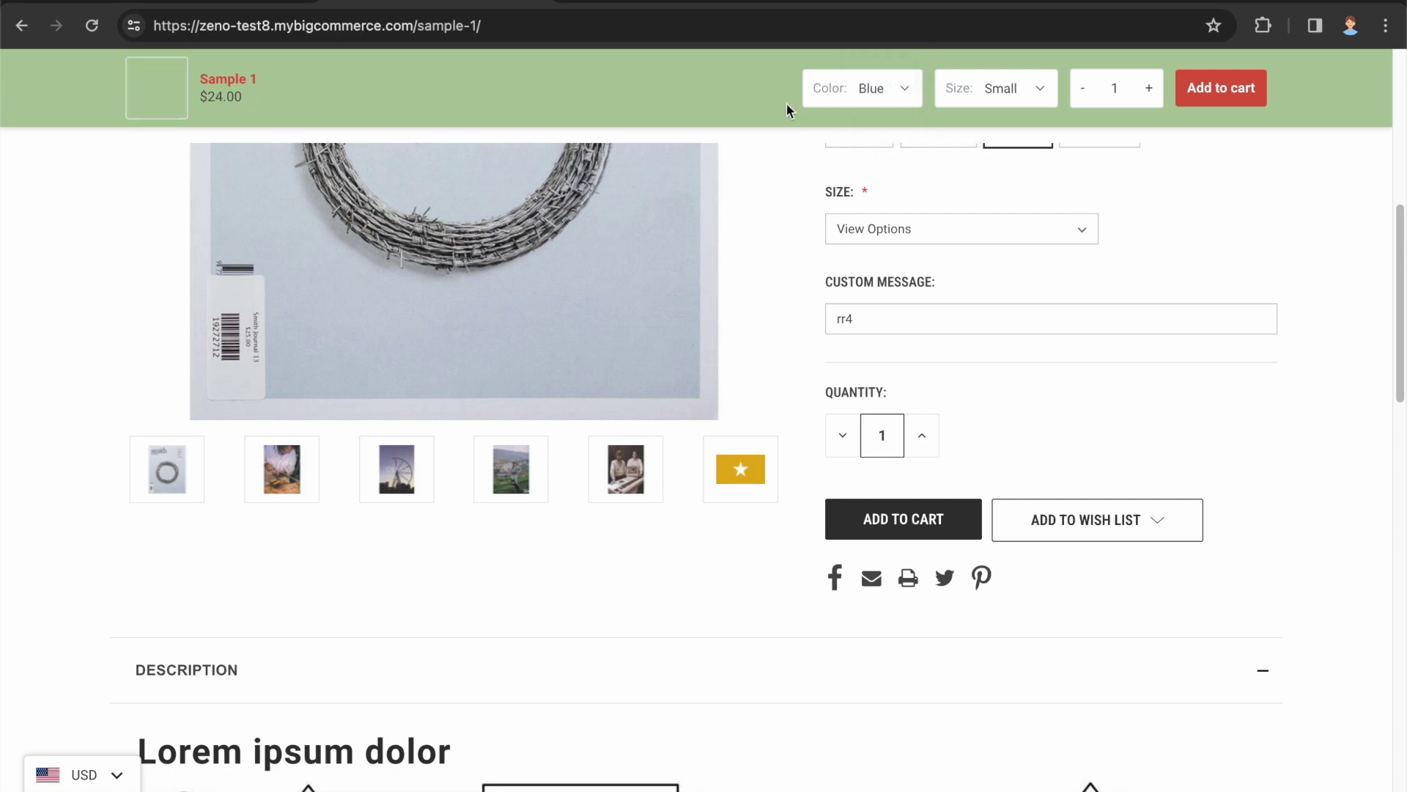
pyautogui.click(1000, 88)
pyautogui.click(1012, 111)
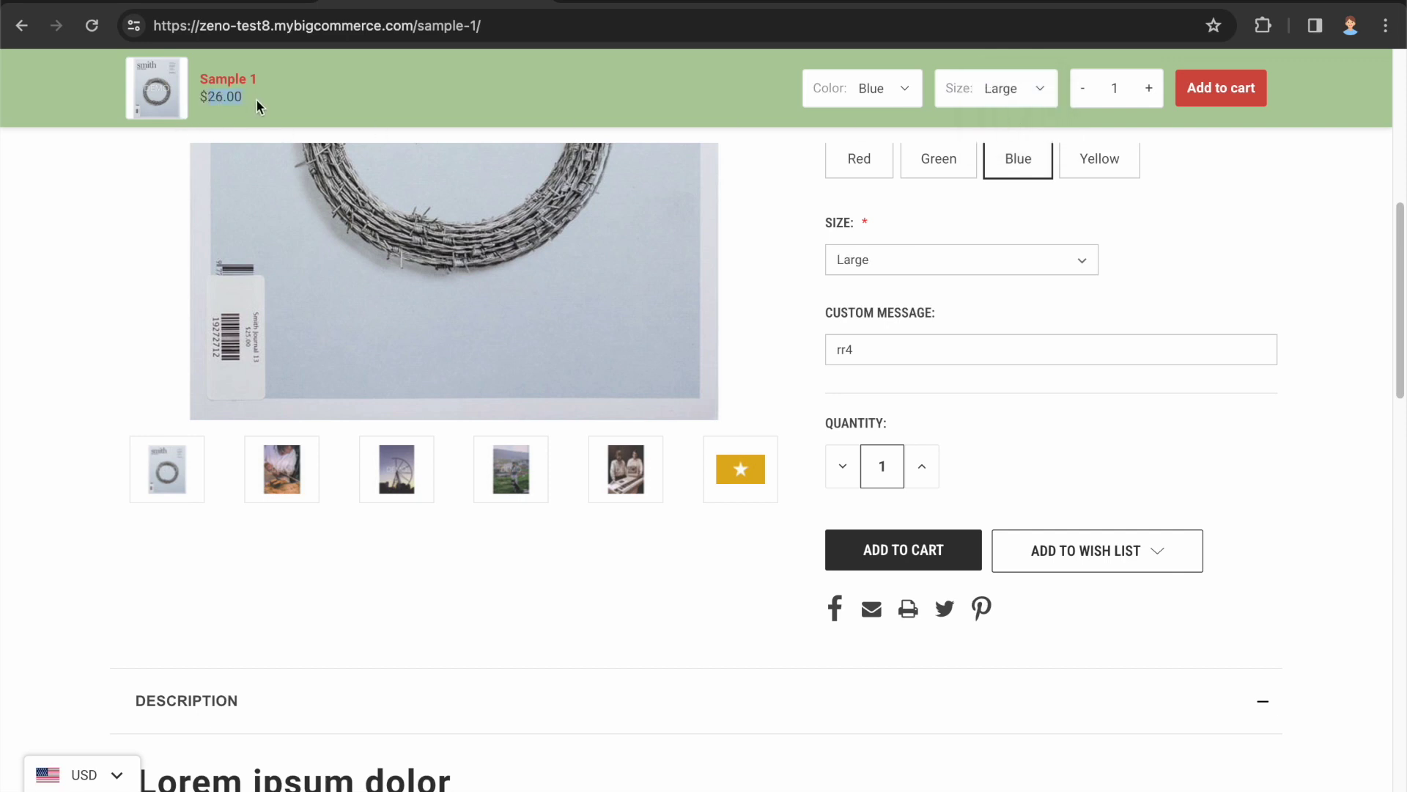
pyautogui.click(1149, 91)
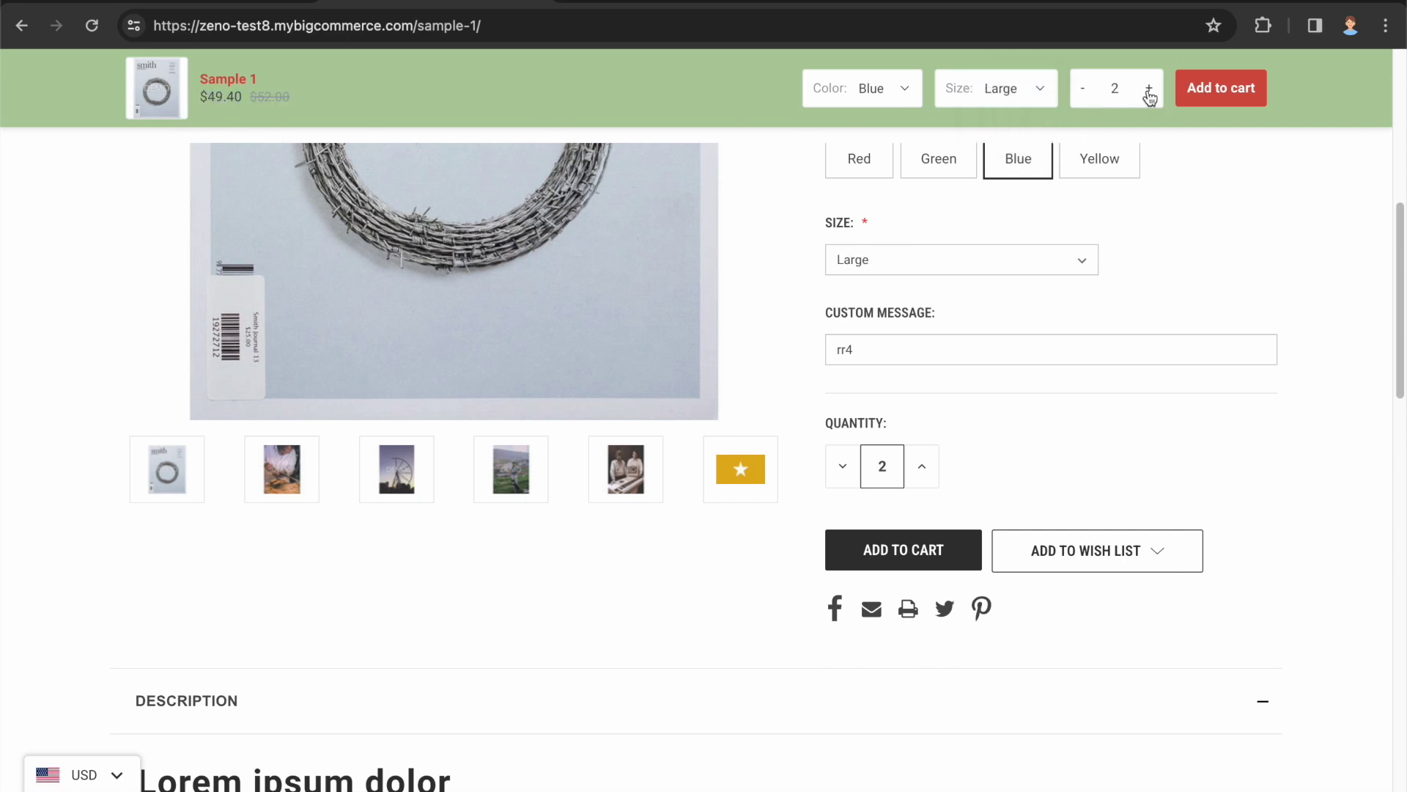
pyautogui.click(1220, 88)
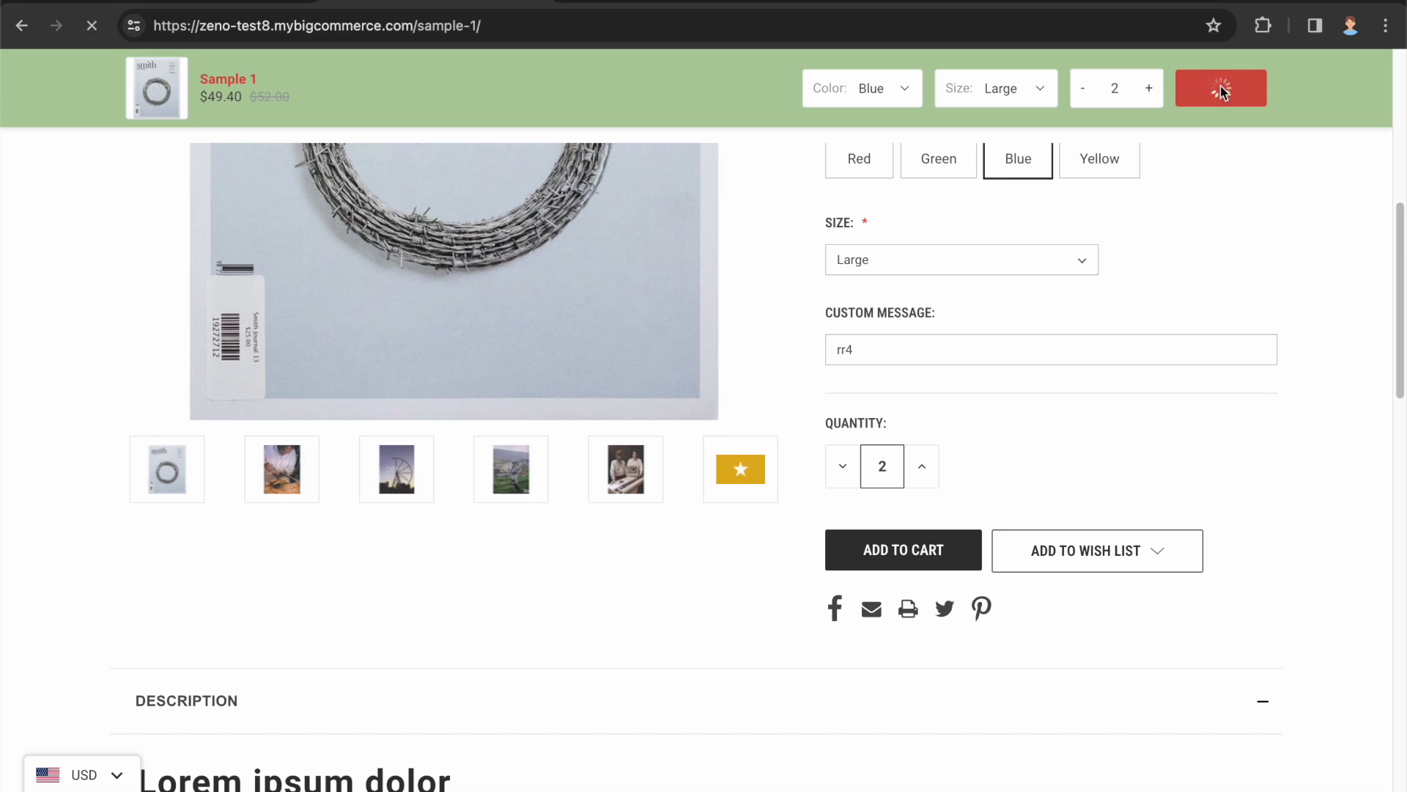